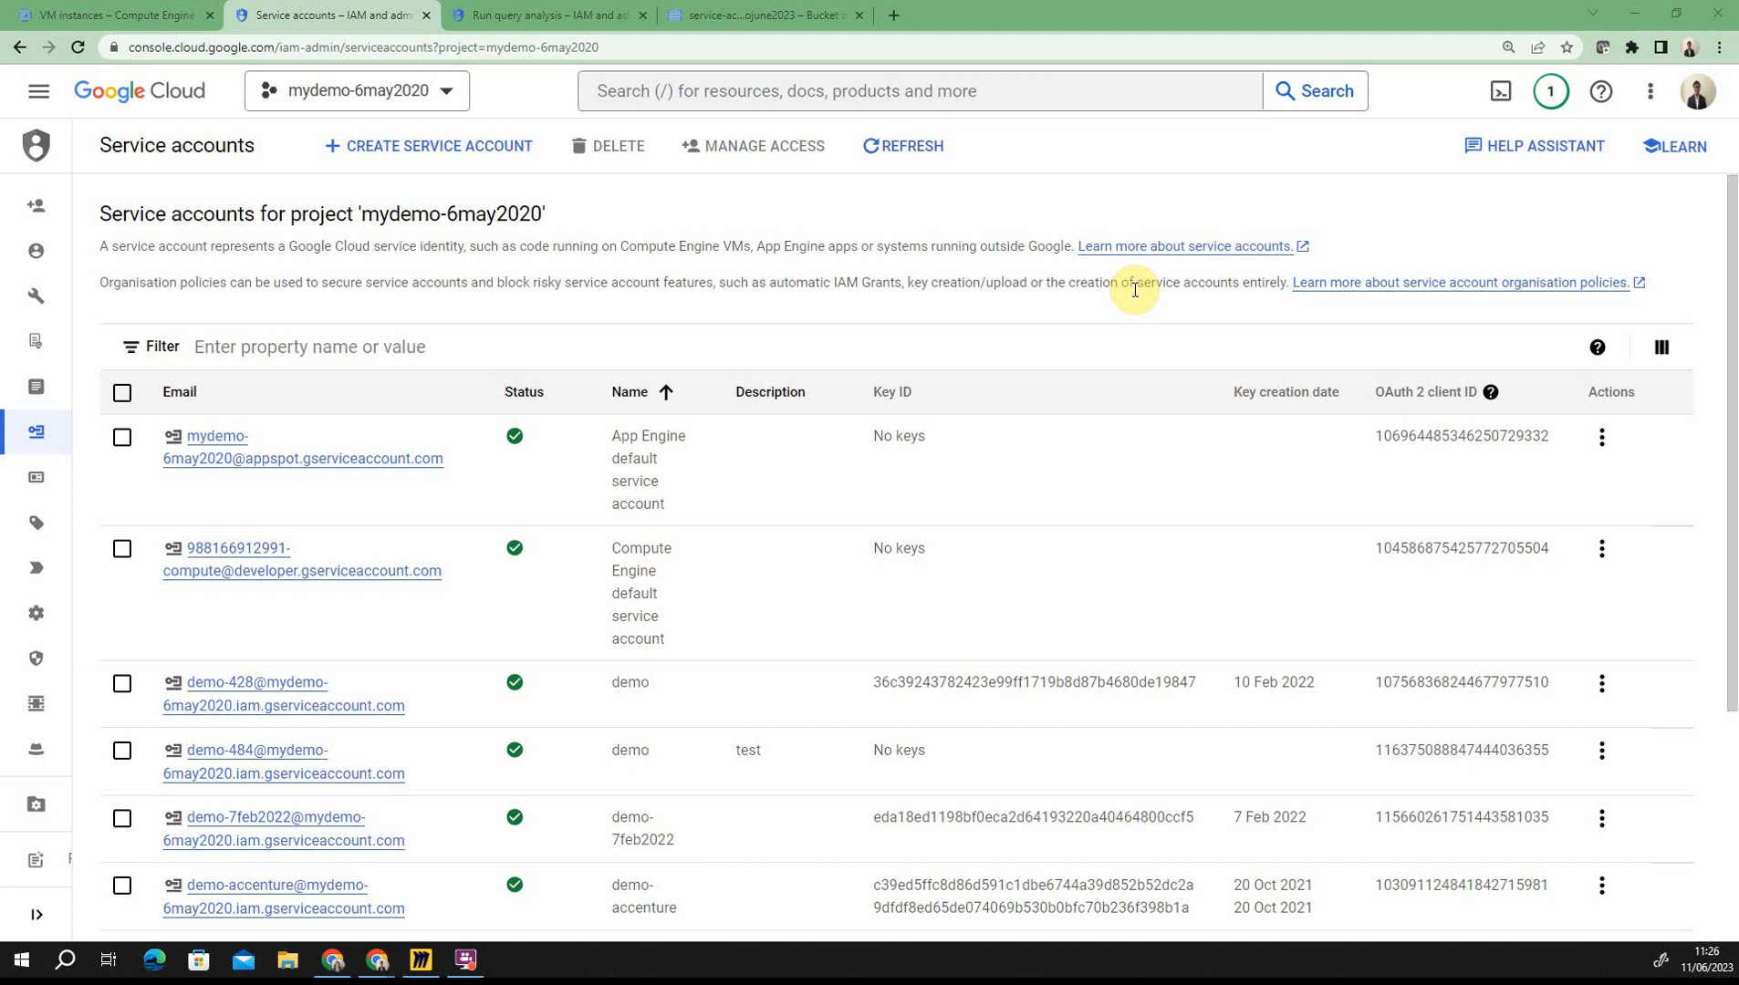
Create a service account named demo-service-account in the mydemo-6may2020 project
left_click(431, 163)
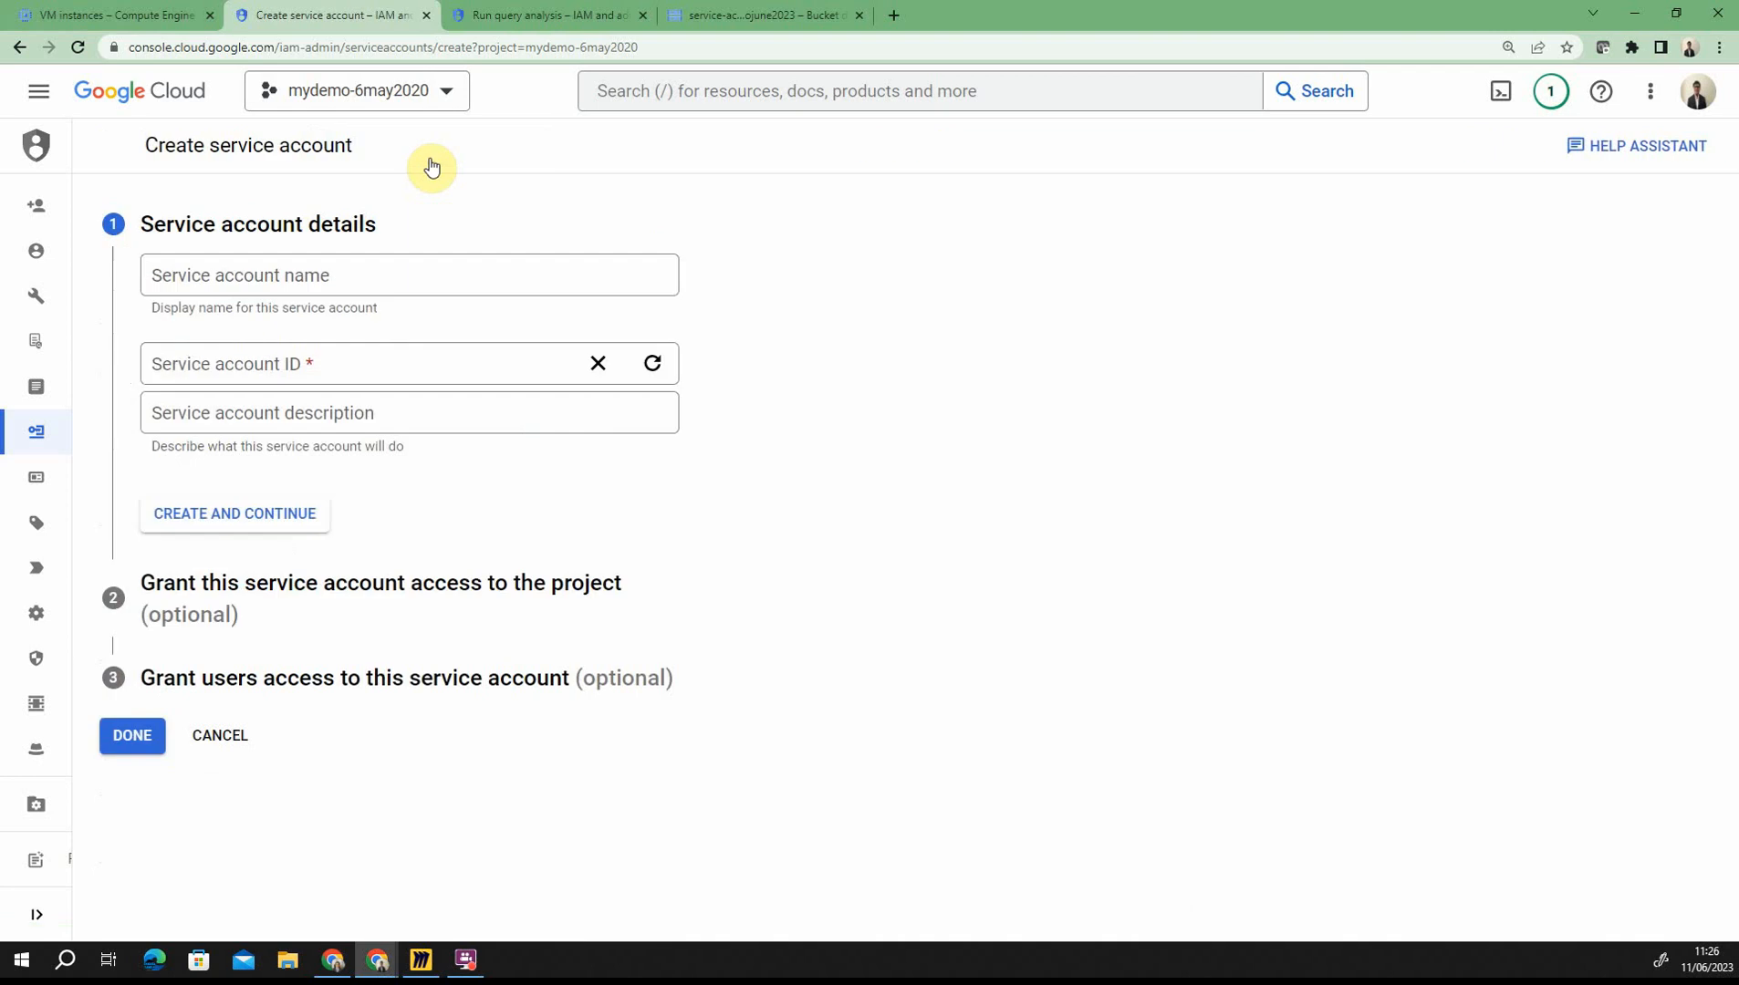
left_click(182, 286)
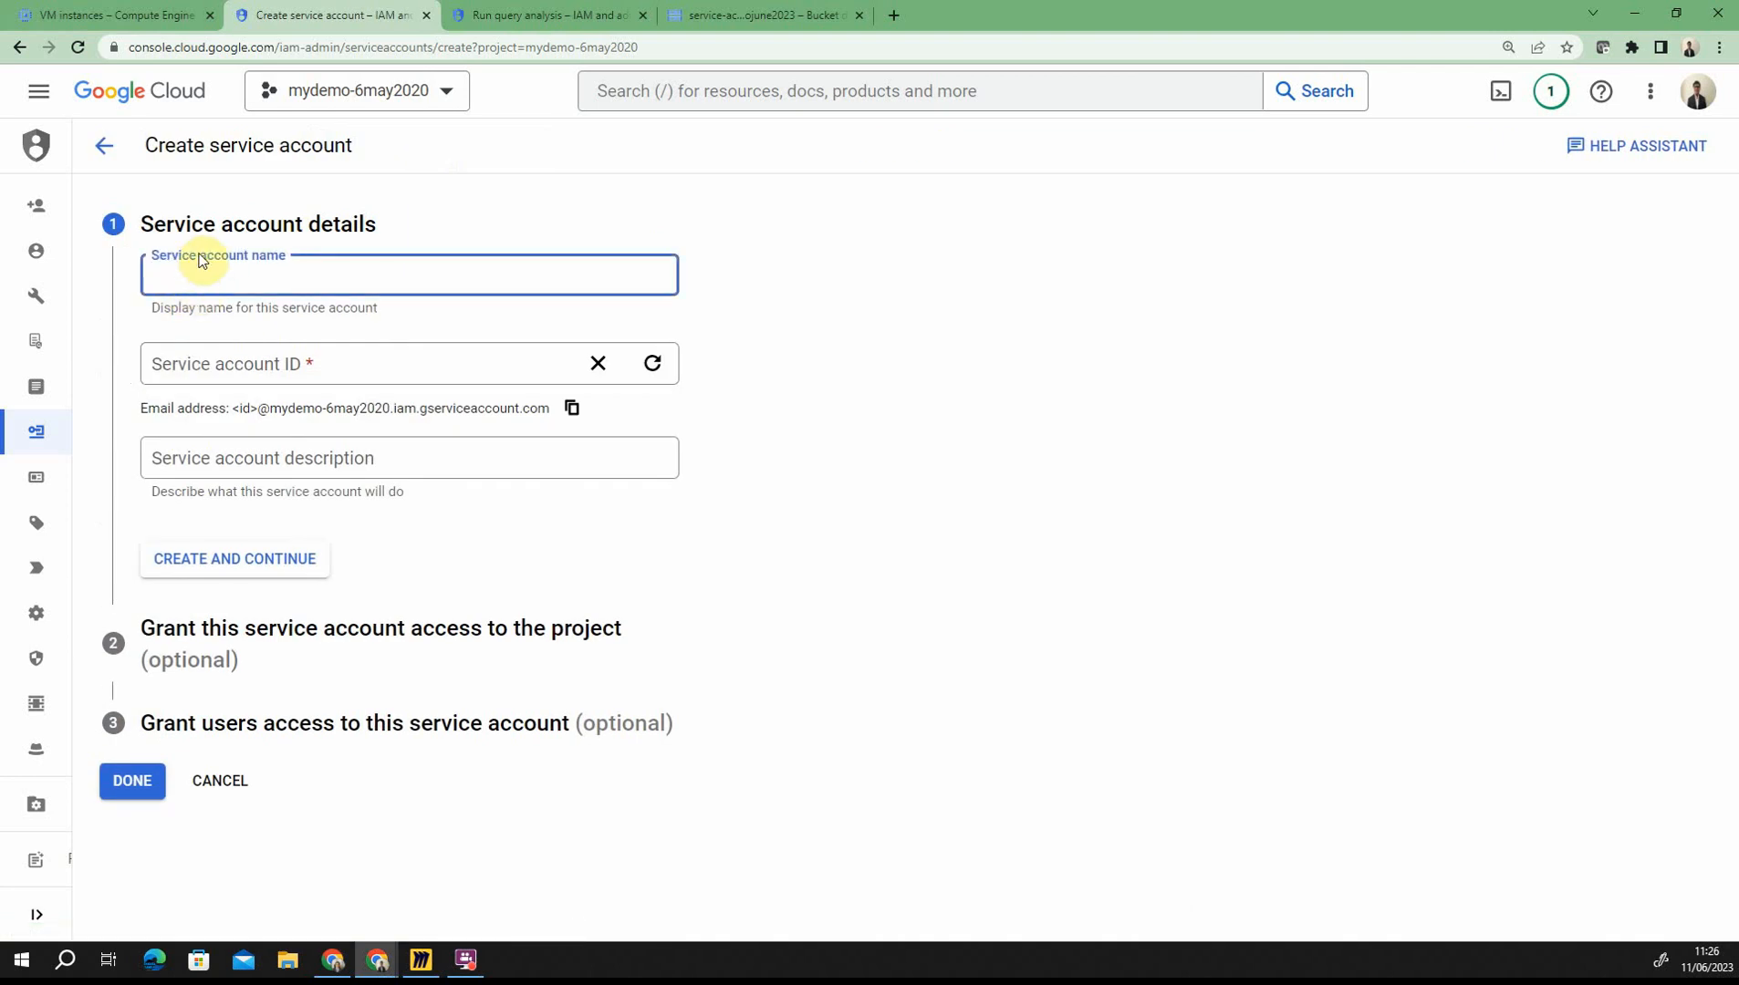
type("dem")
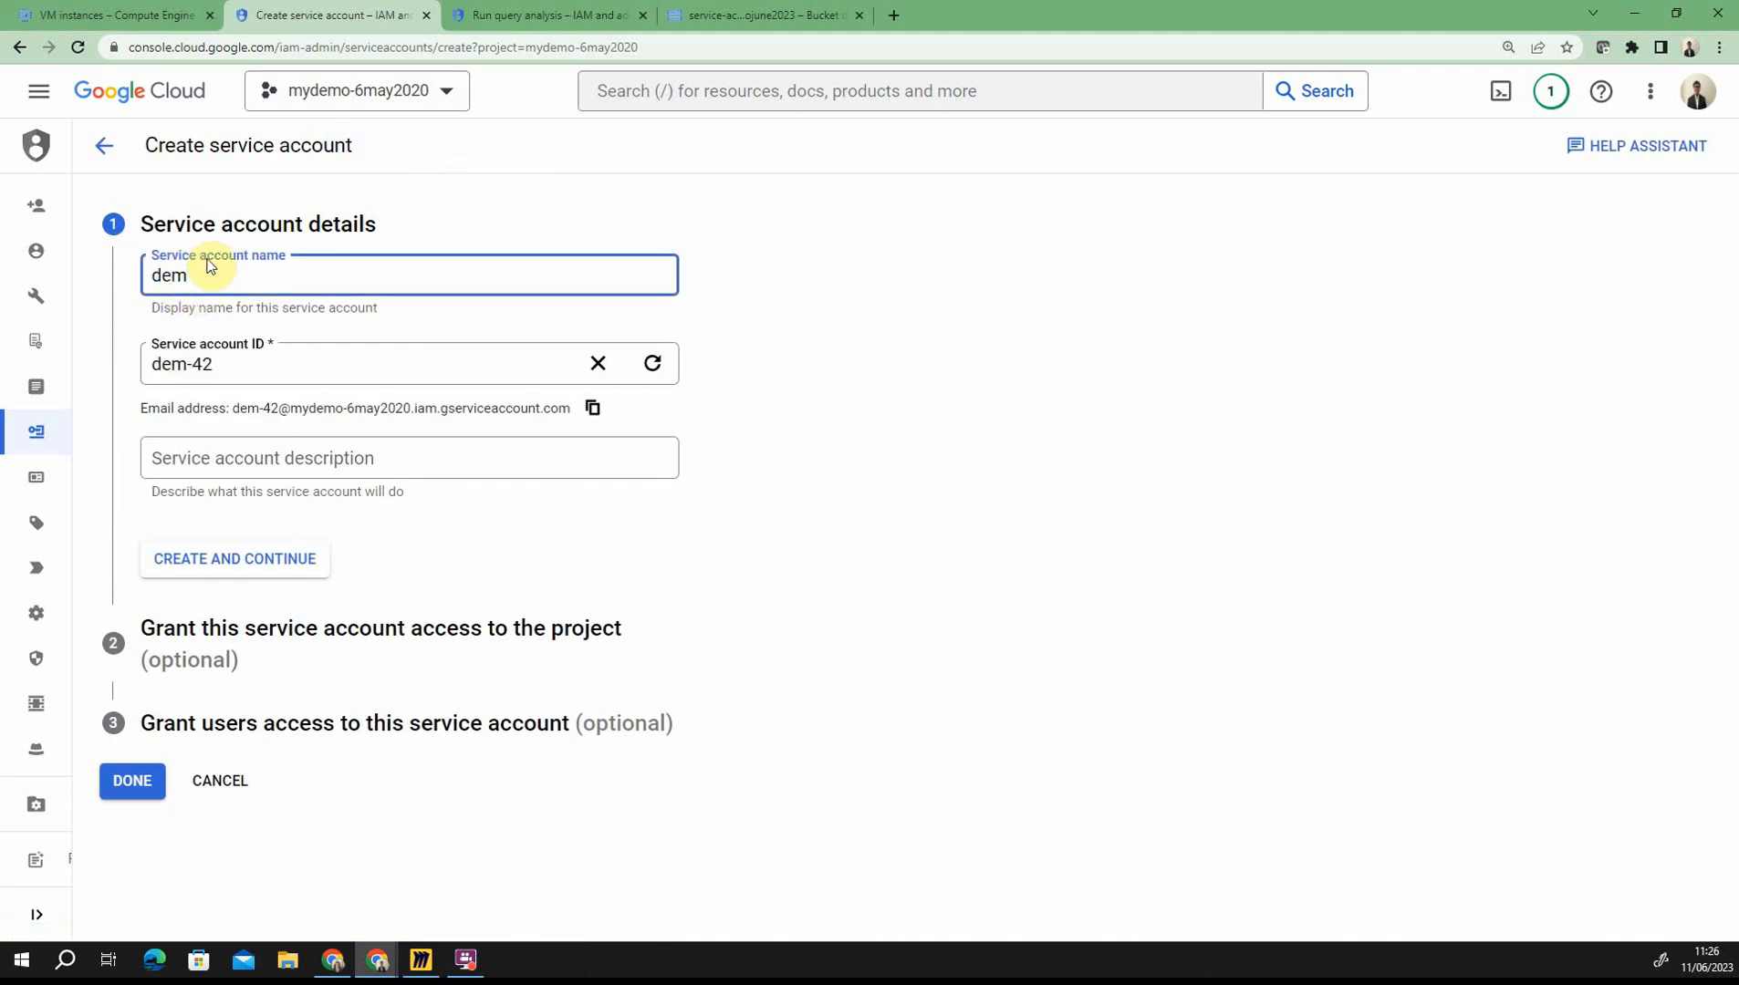
type("o-service-account")
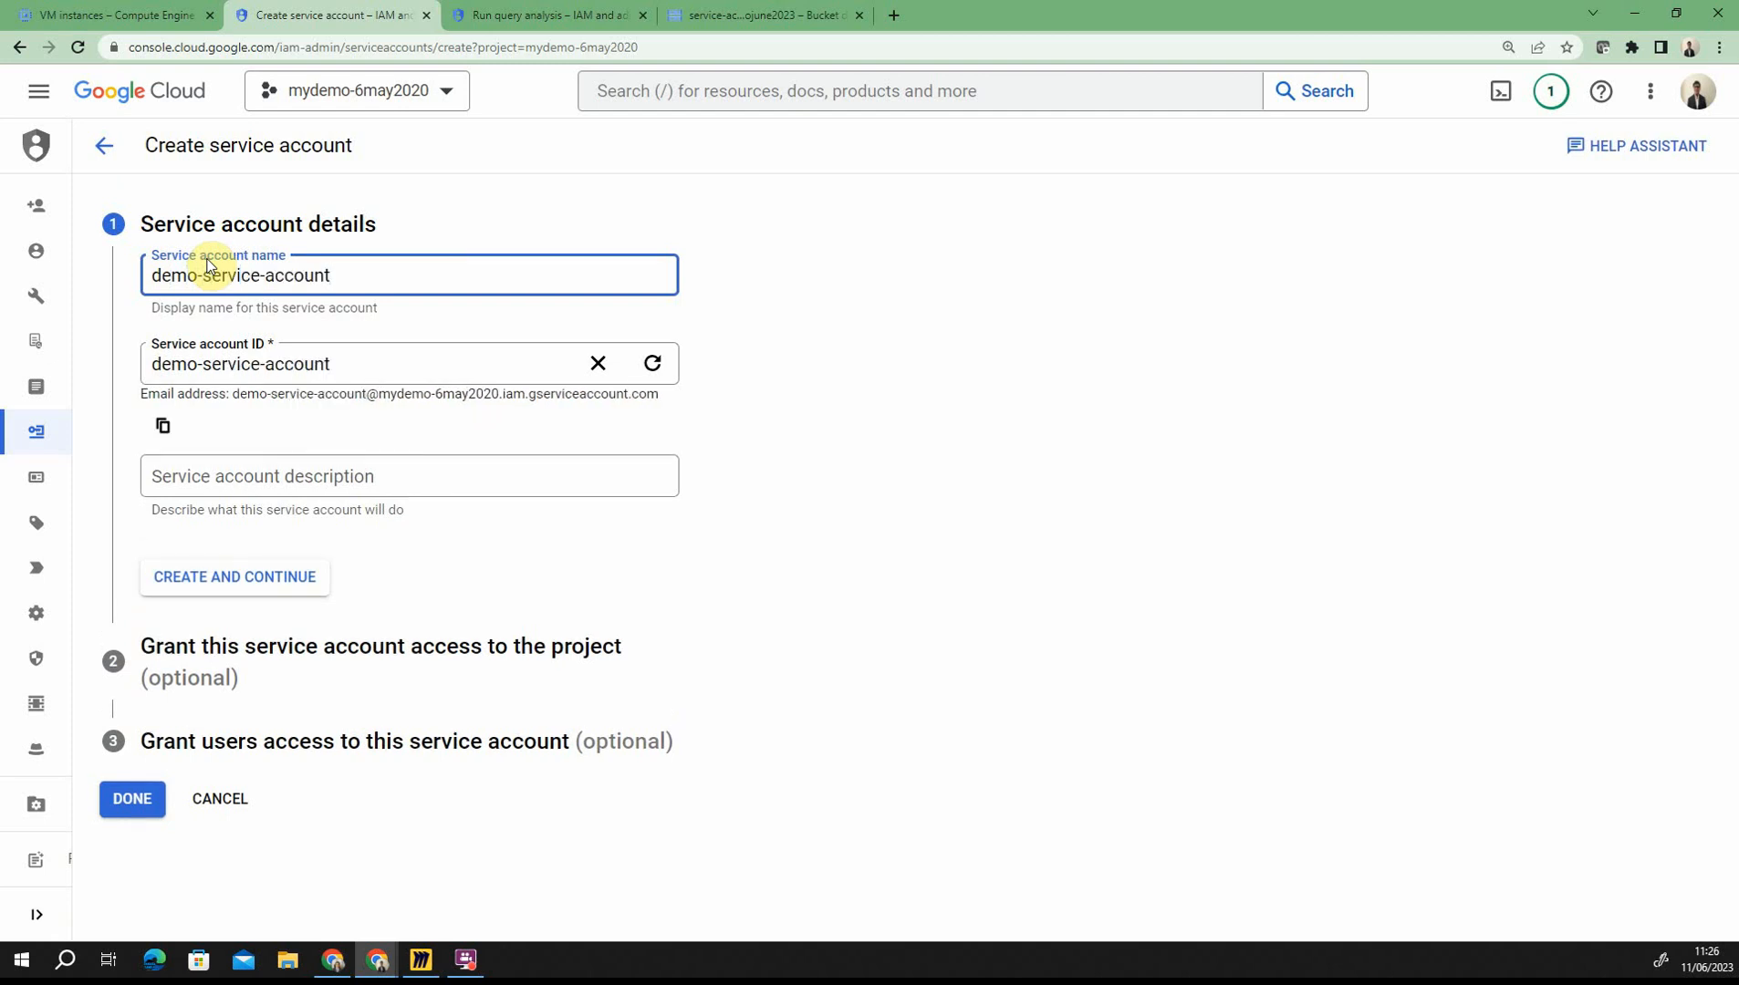
left_click(220, 588)
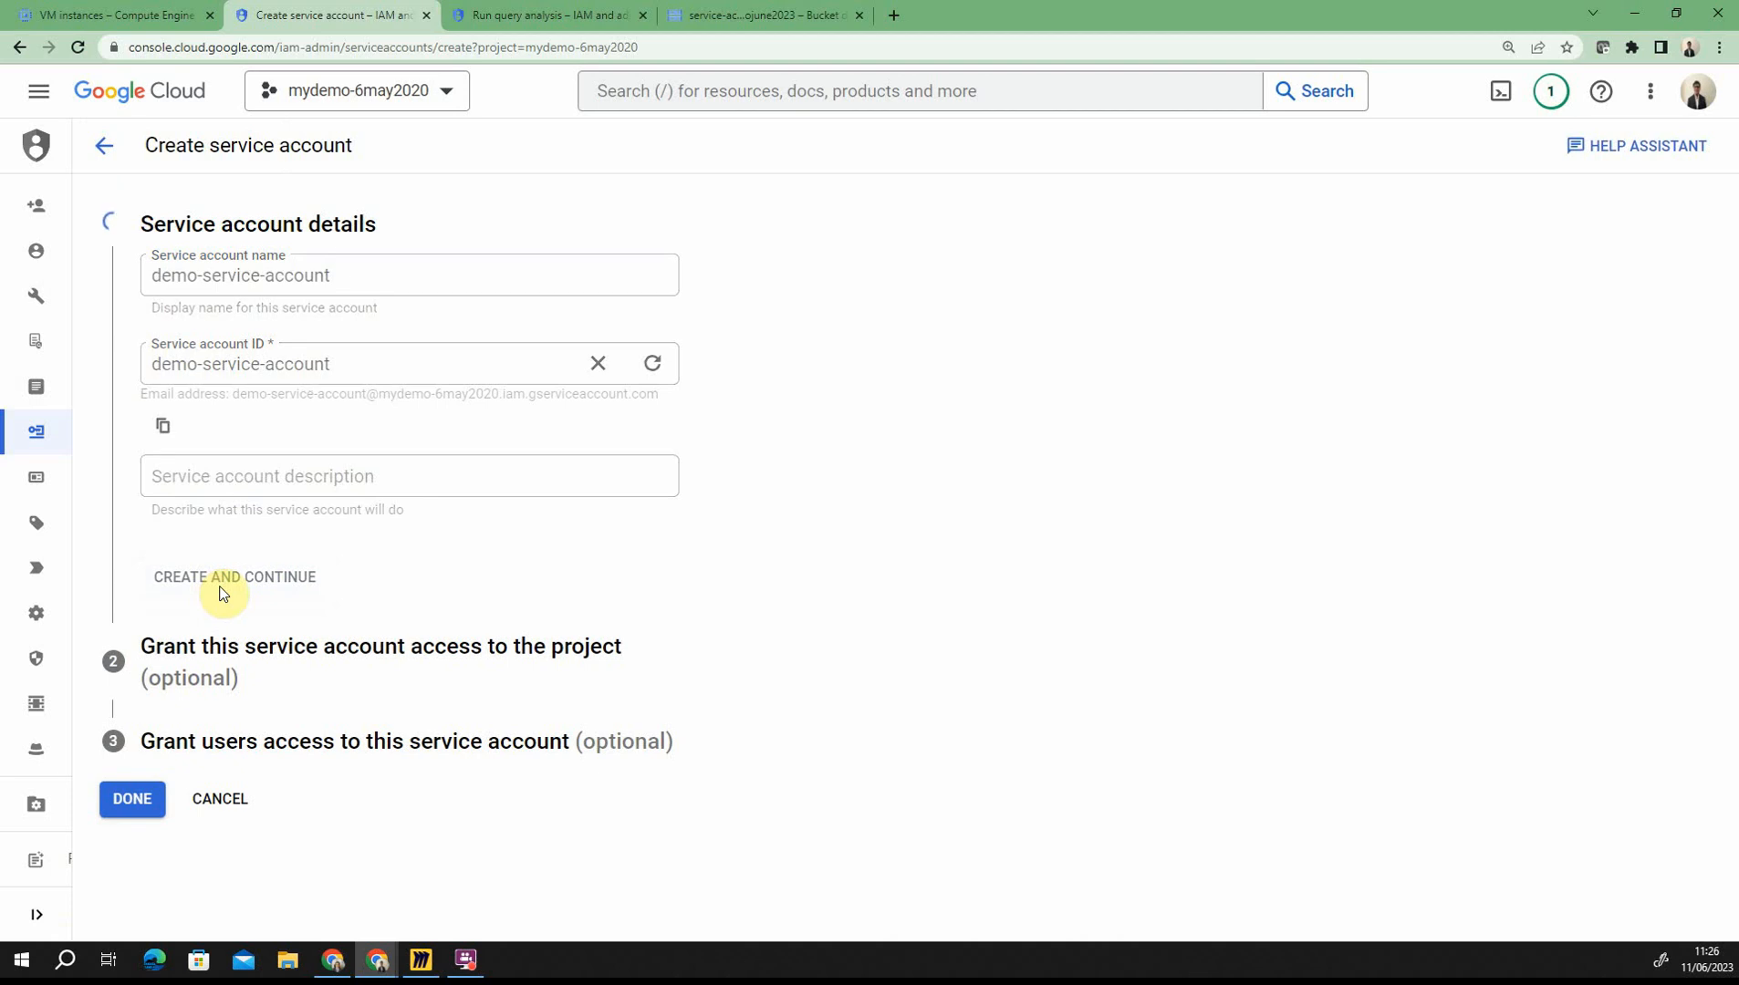
Grant the new service account the Storage Admin role and finish its creation without granting any users access
left_click(290, 444)
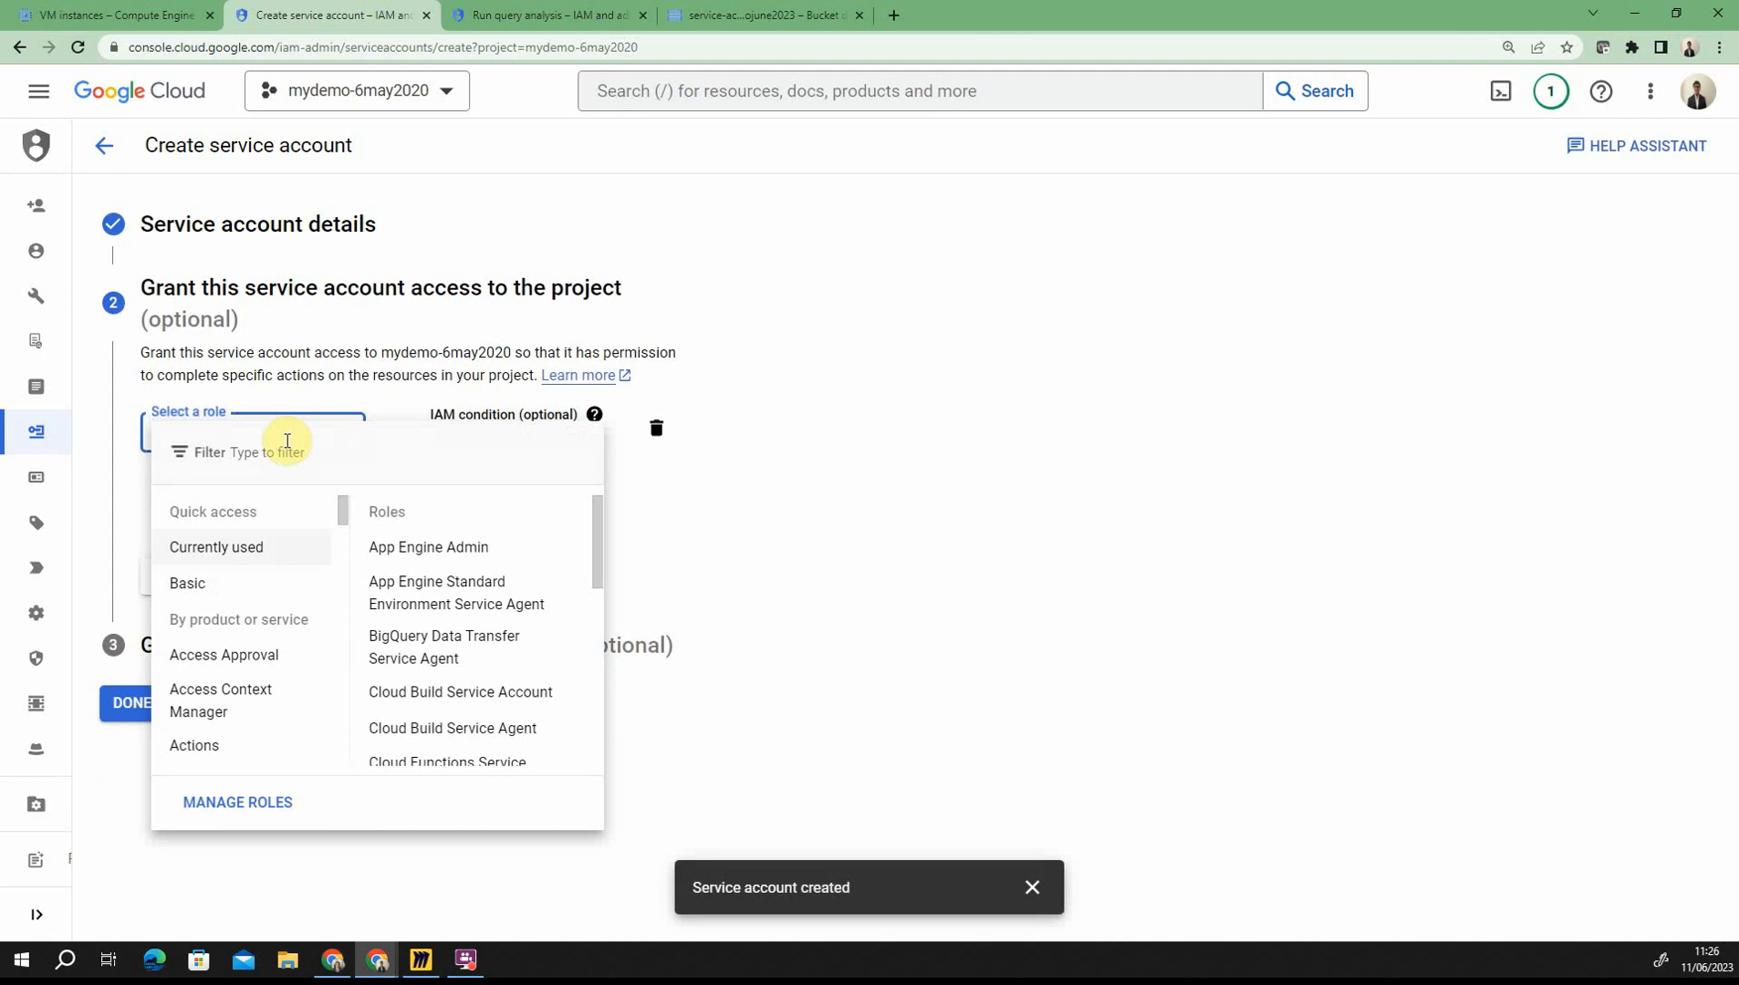
type("s")
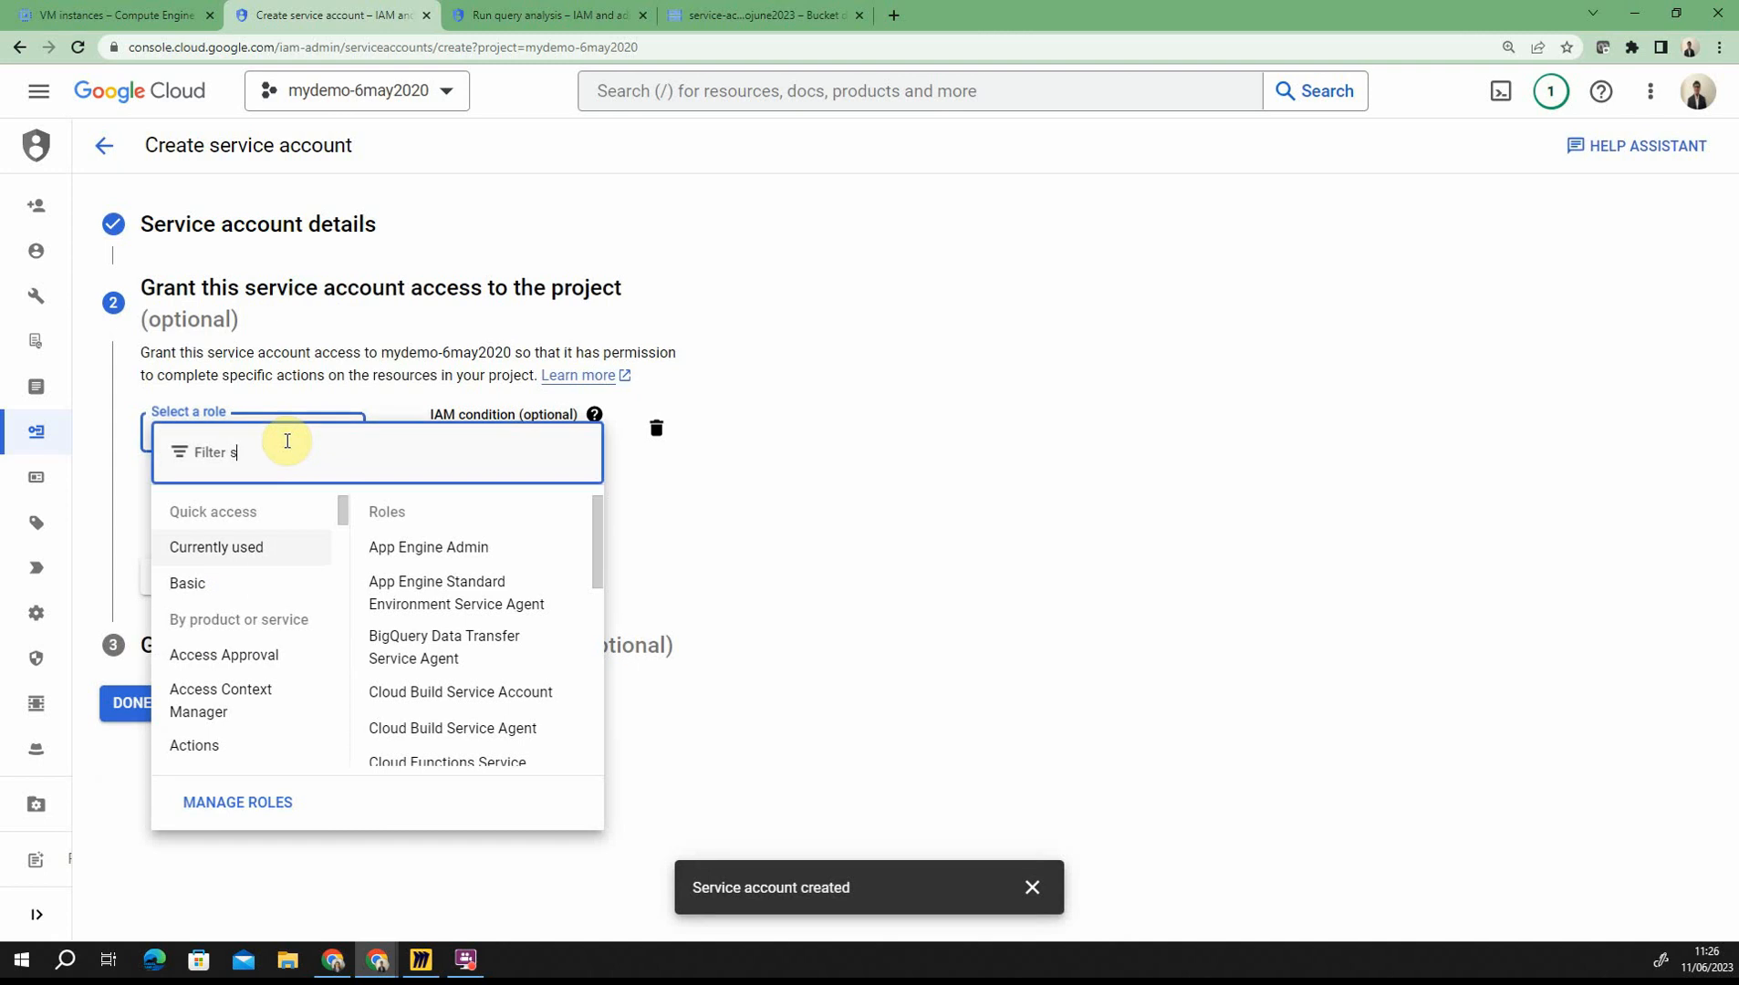
type("tor")
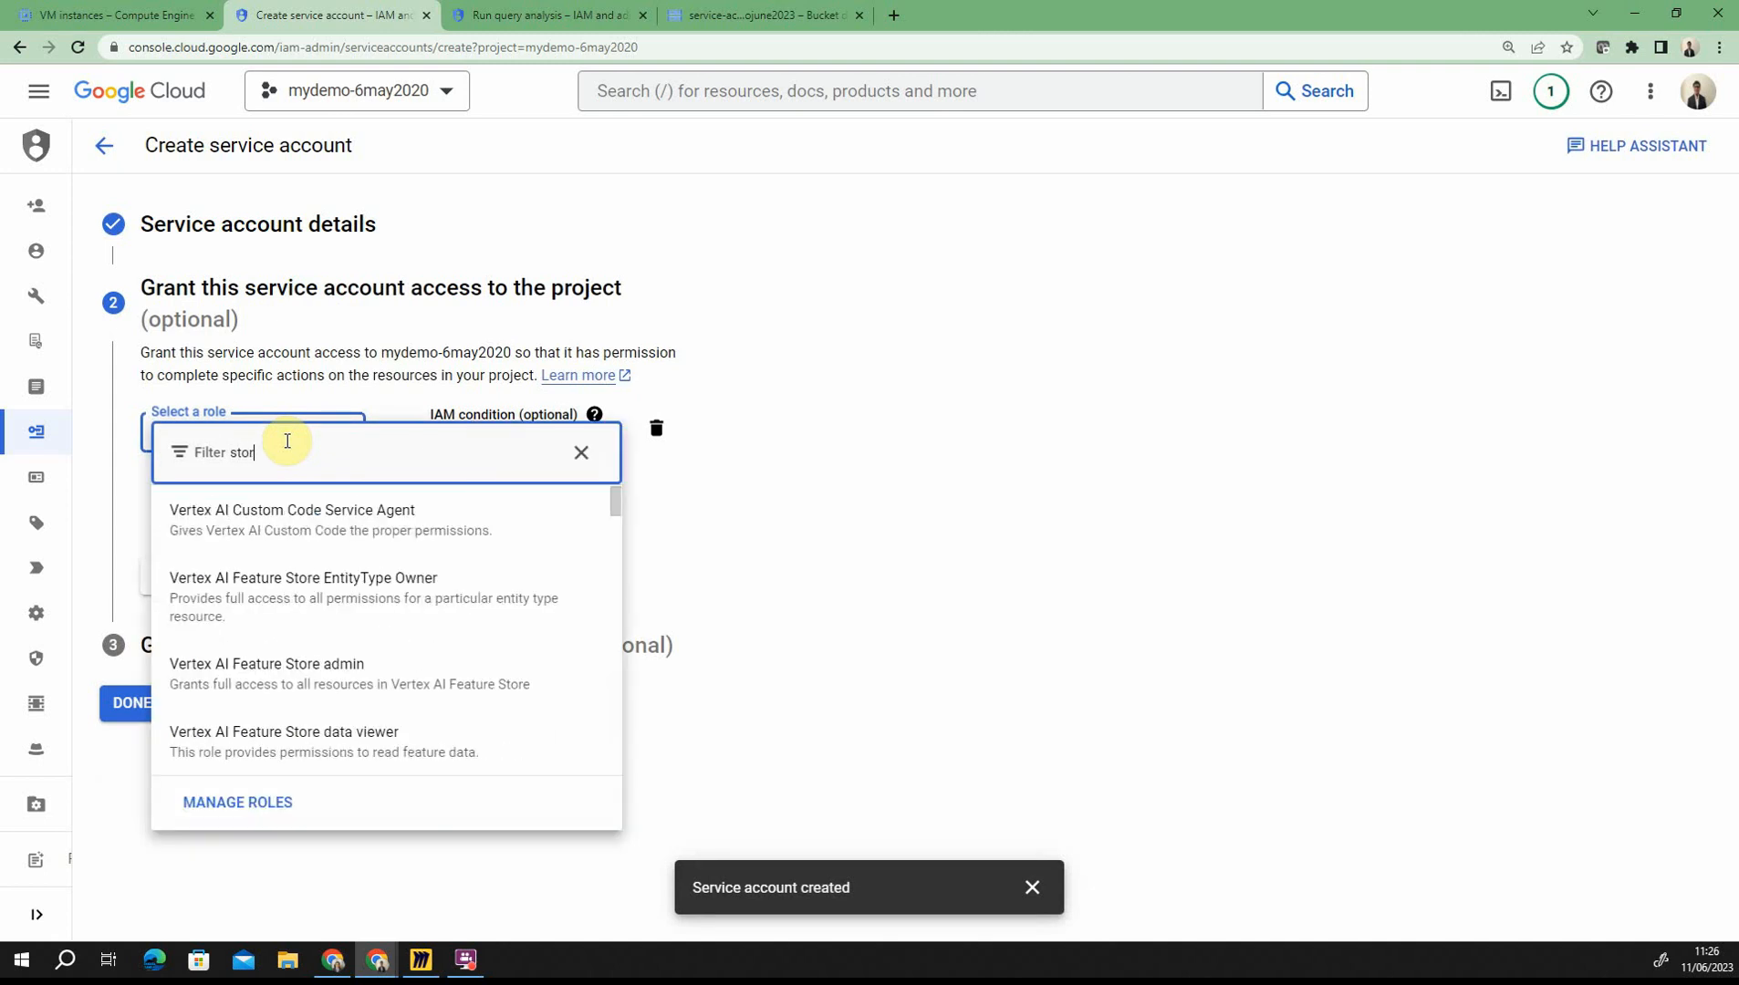
type("age ad")
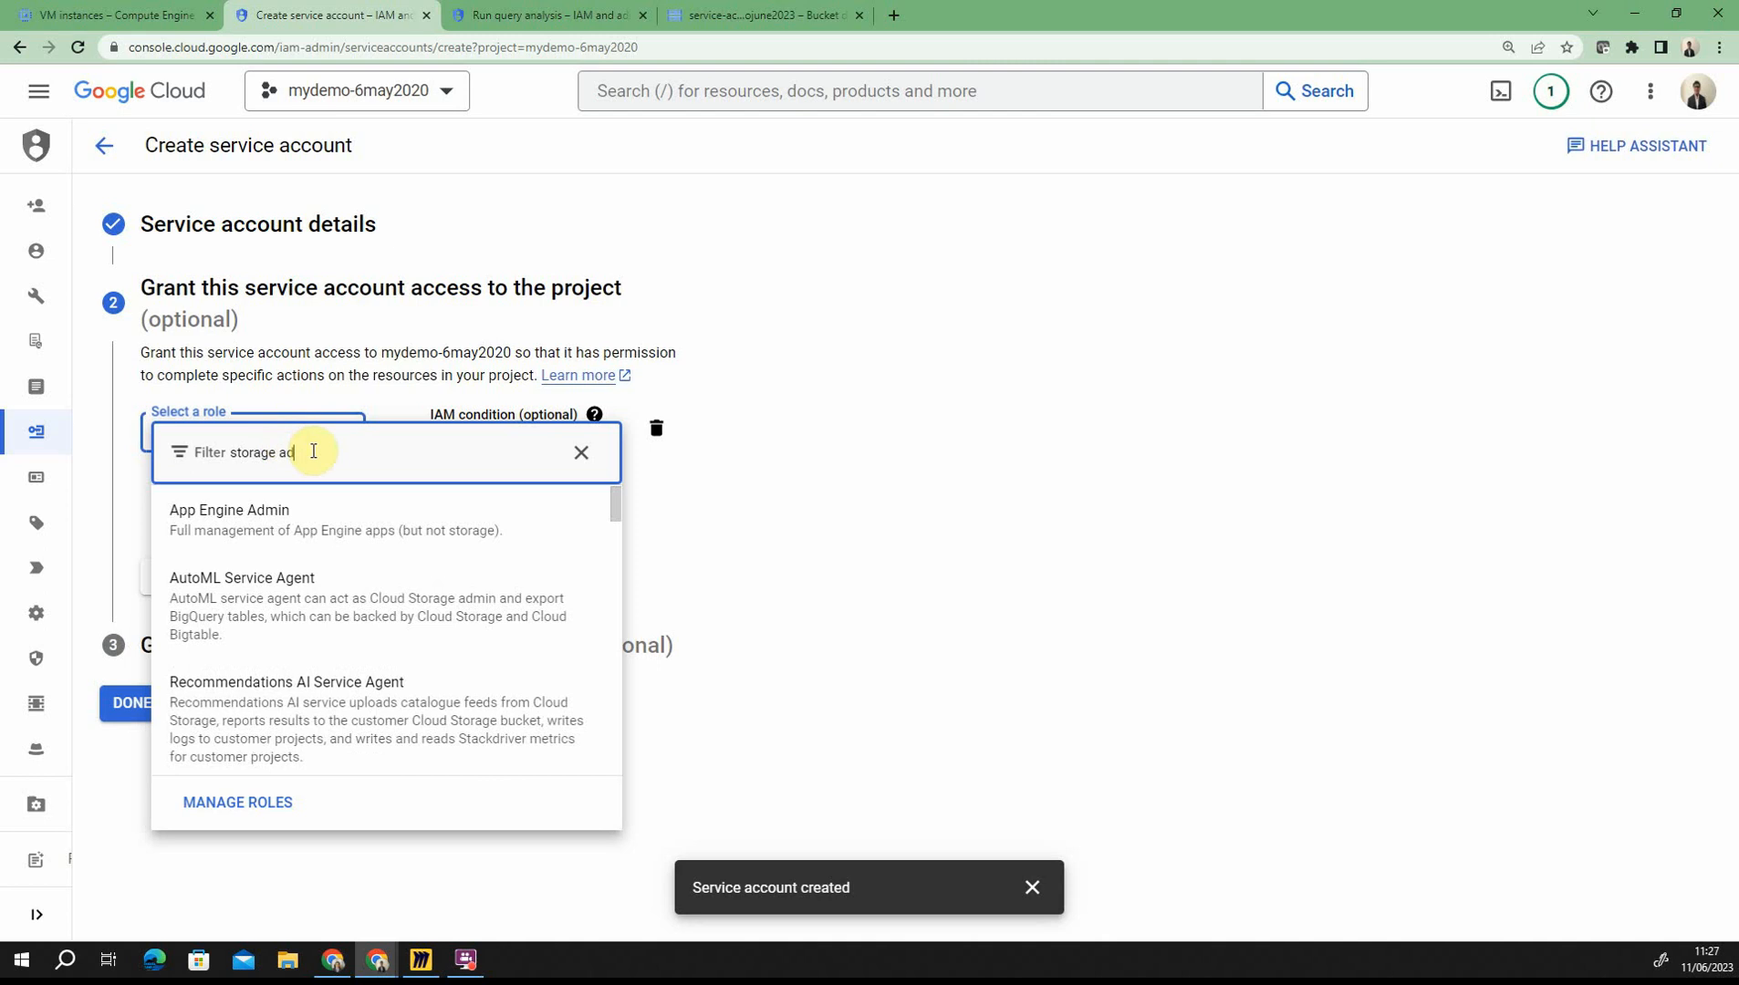
scroll(329, 610, "down", 6)
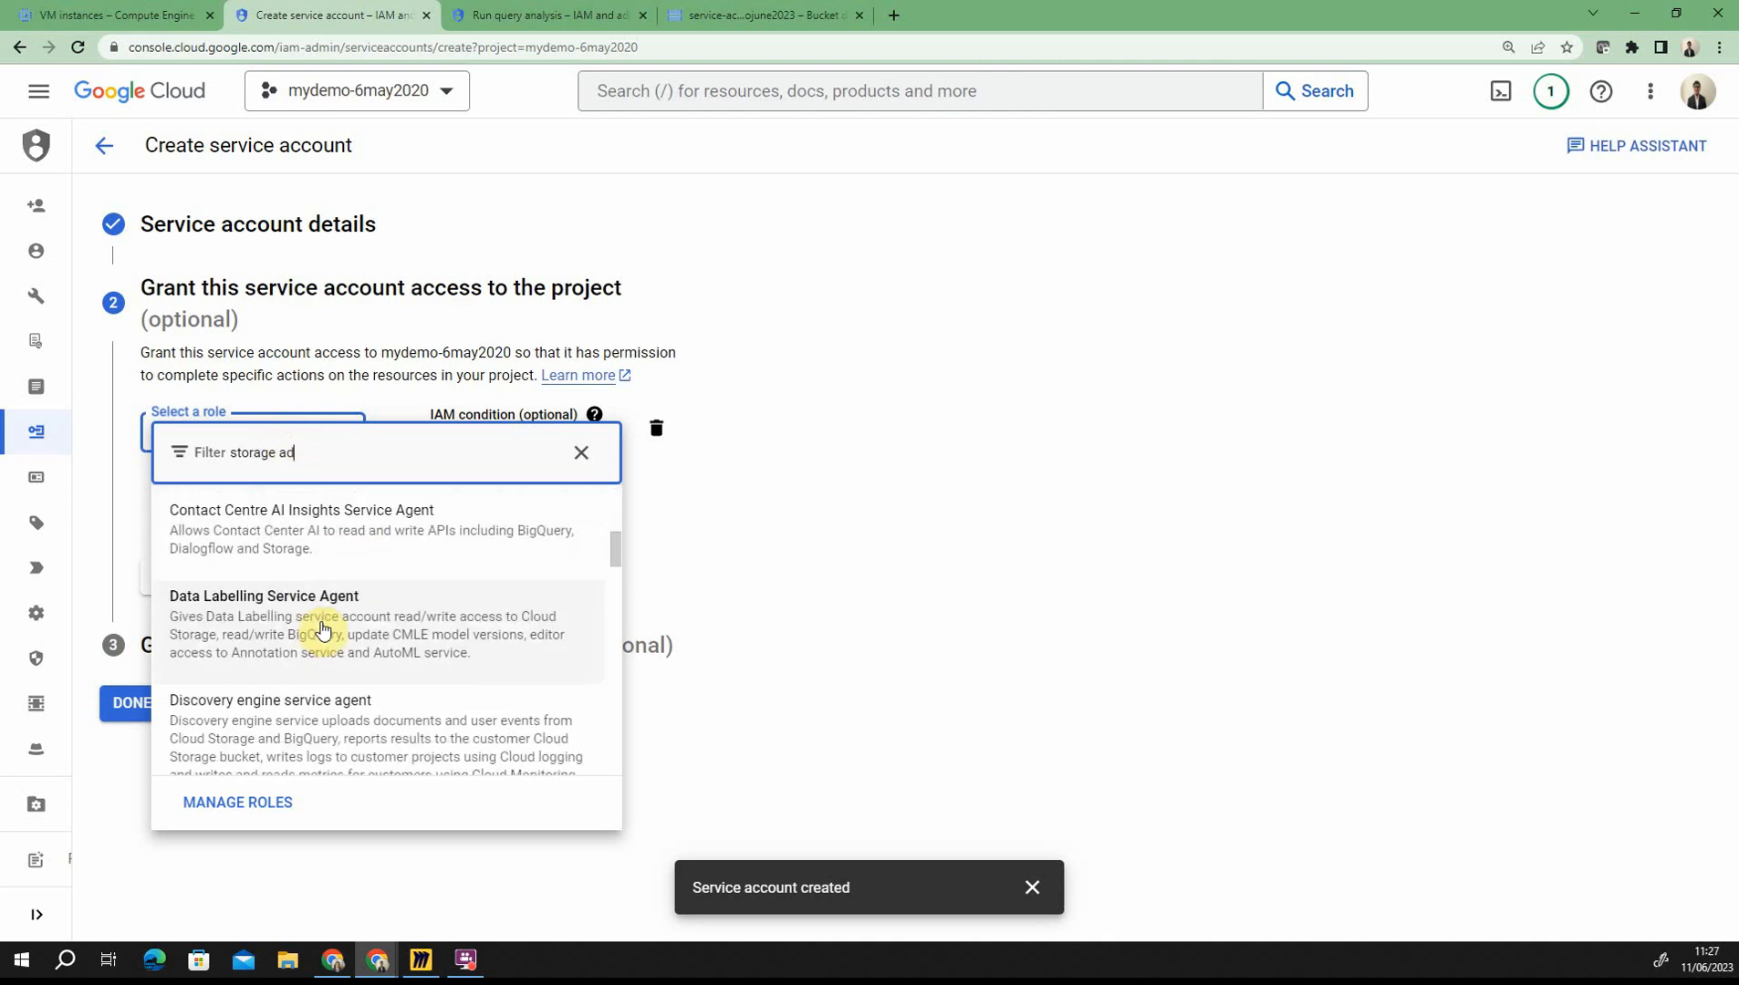
scroll(323, 636, "down", 2)
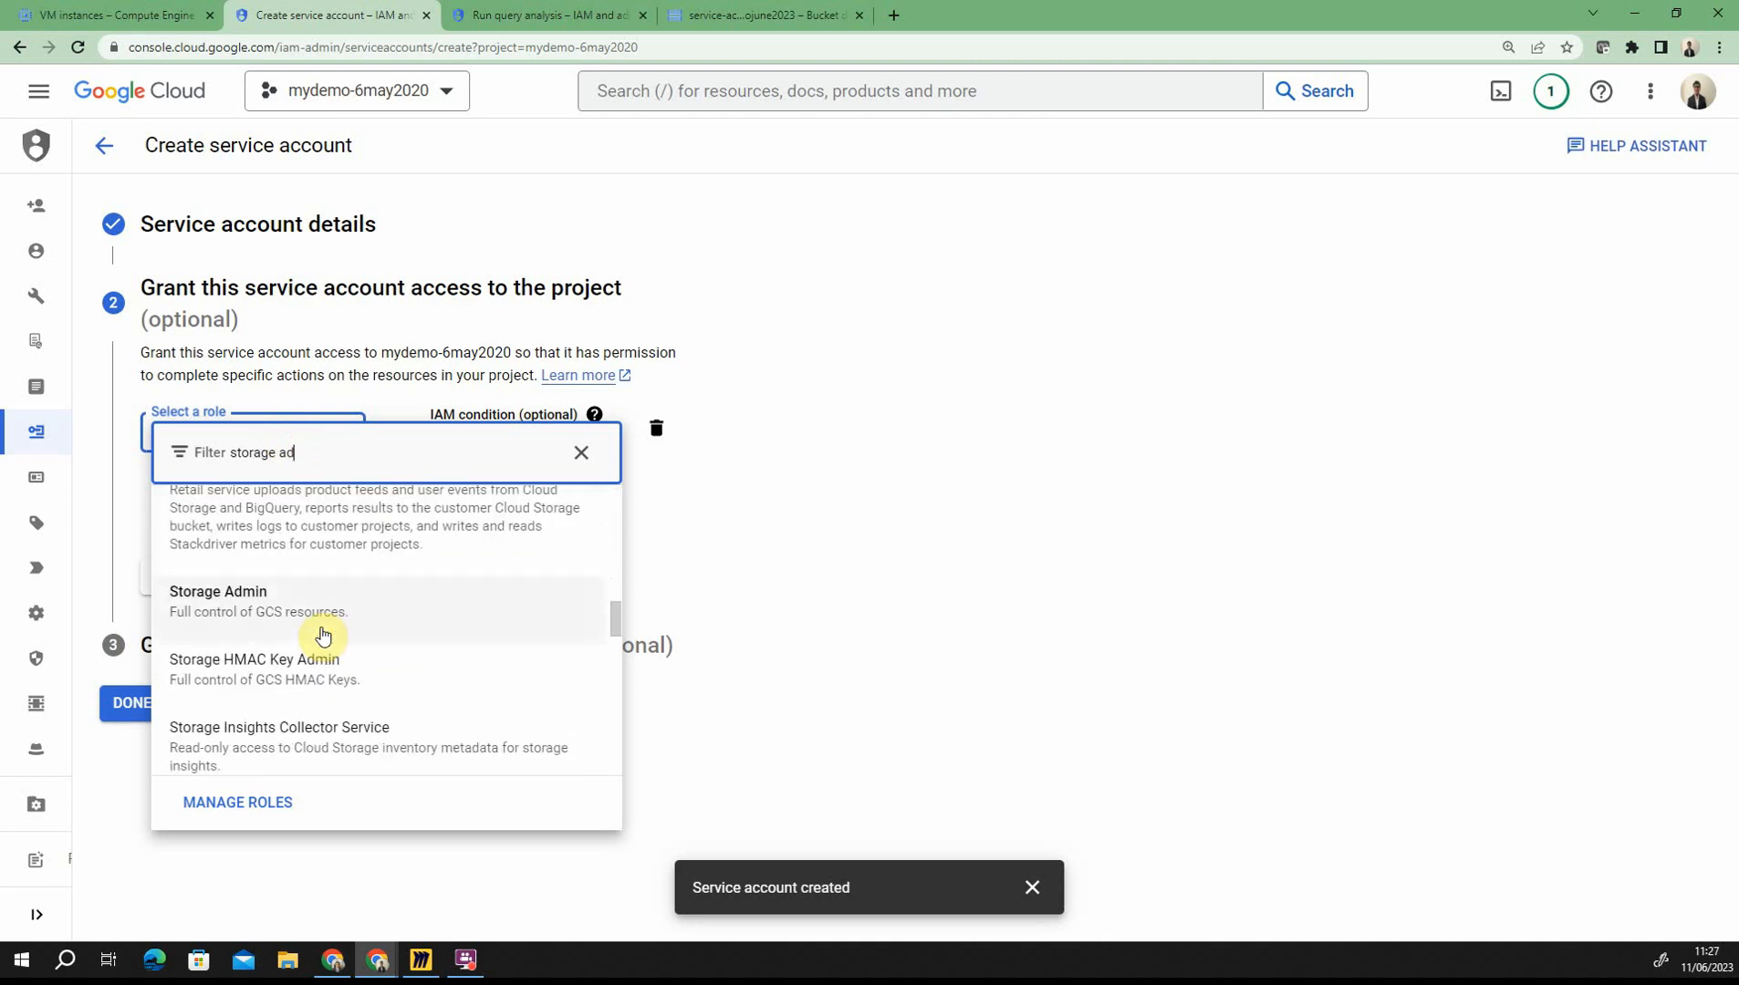
left_click(264, 618)
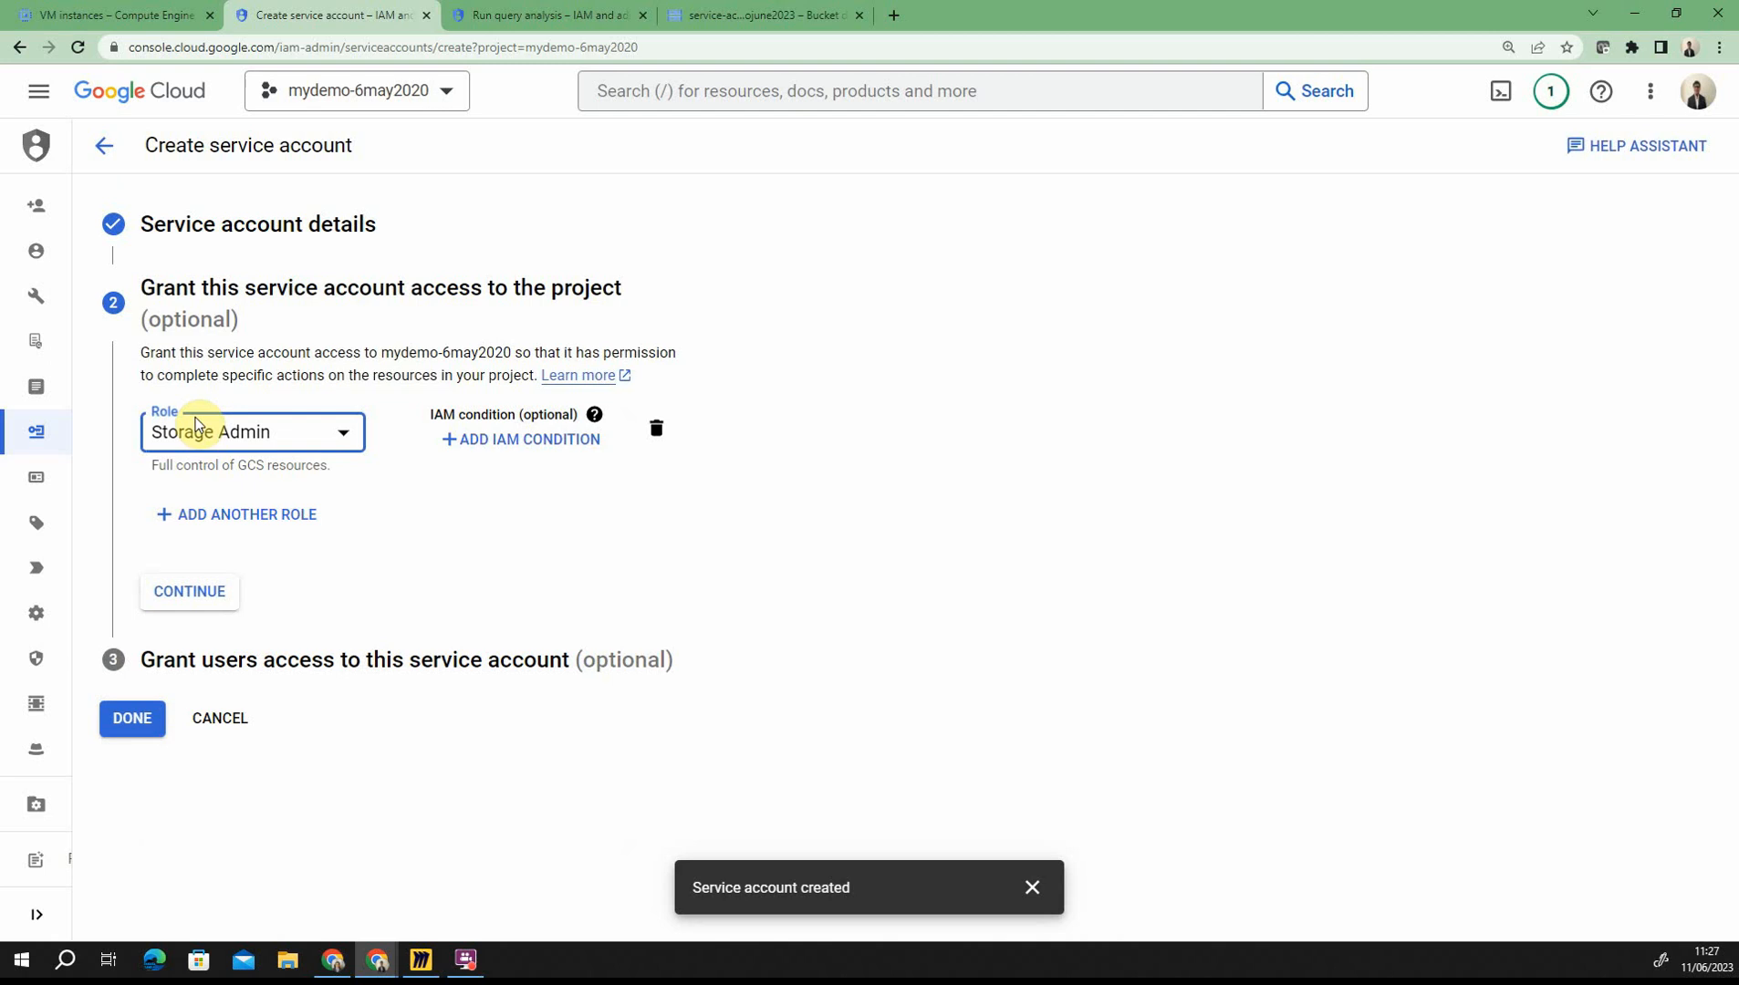
left_click(217, 597)
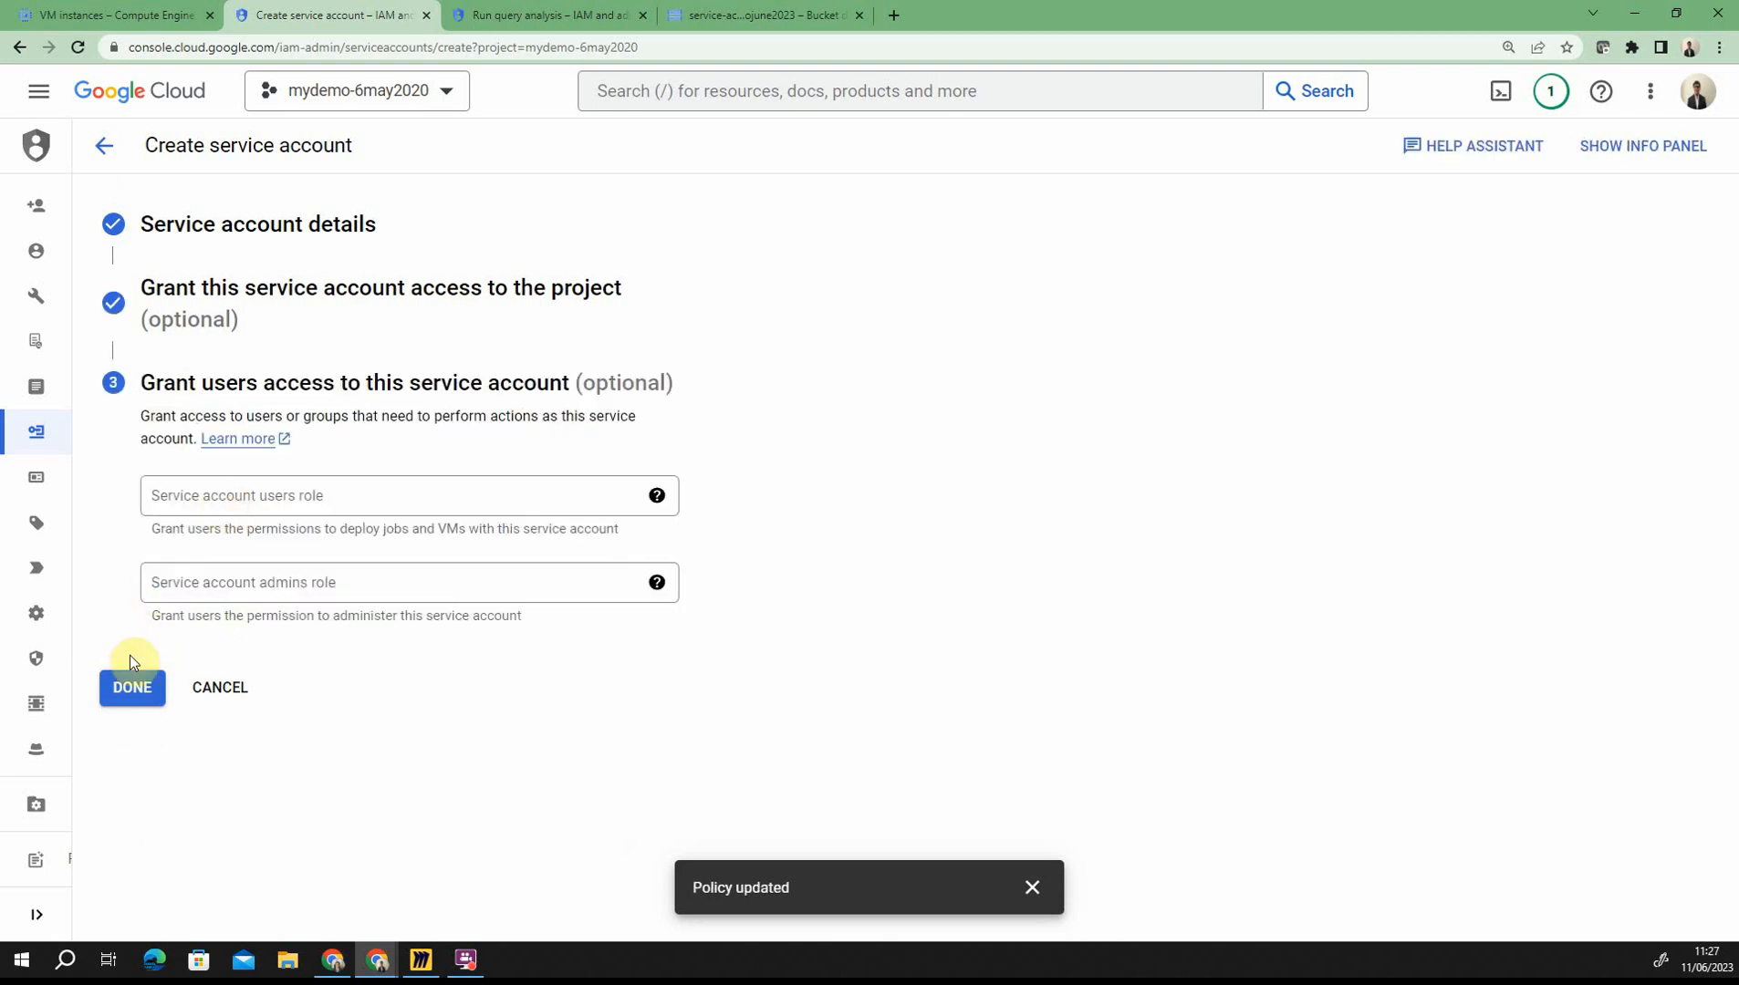
left_click(246, 496)
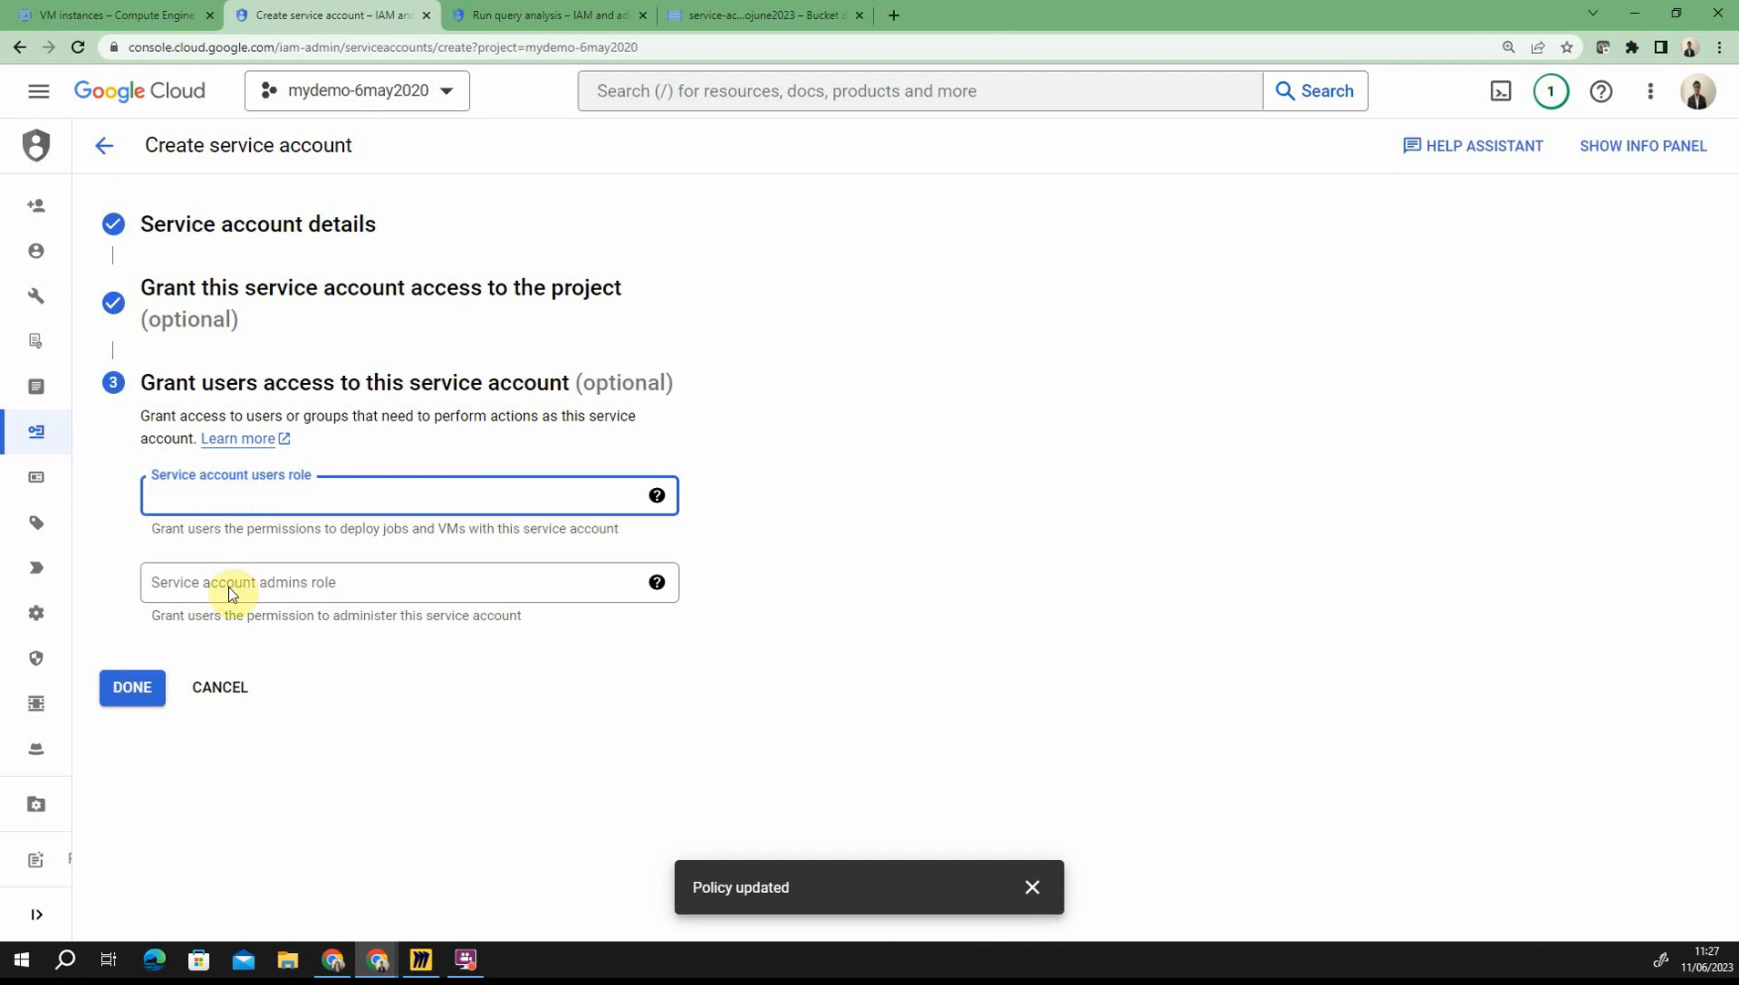
left_click(128, 687)
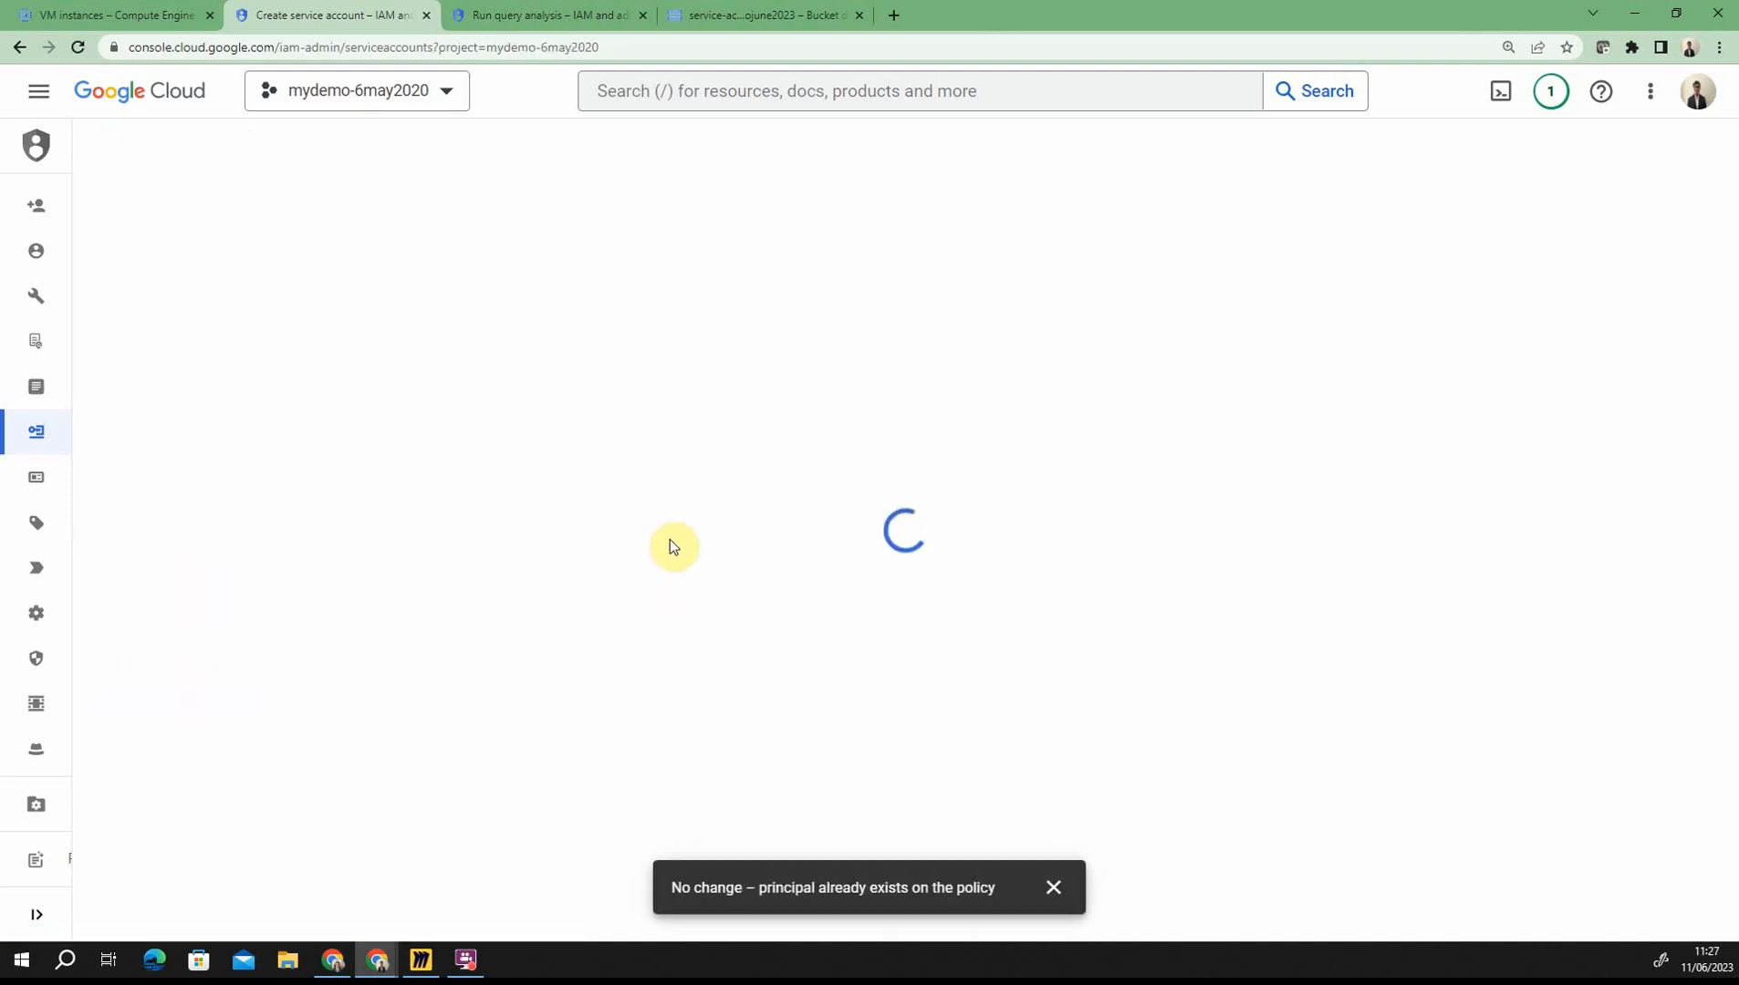
Look through the project's service account list for demo-service-account and storage-service-account
scroll(766, 593, "down", 5)
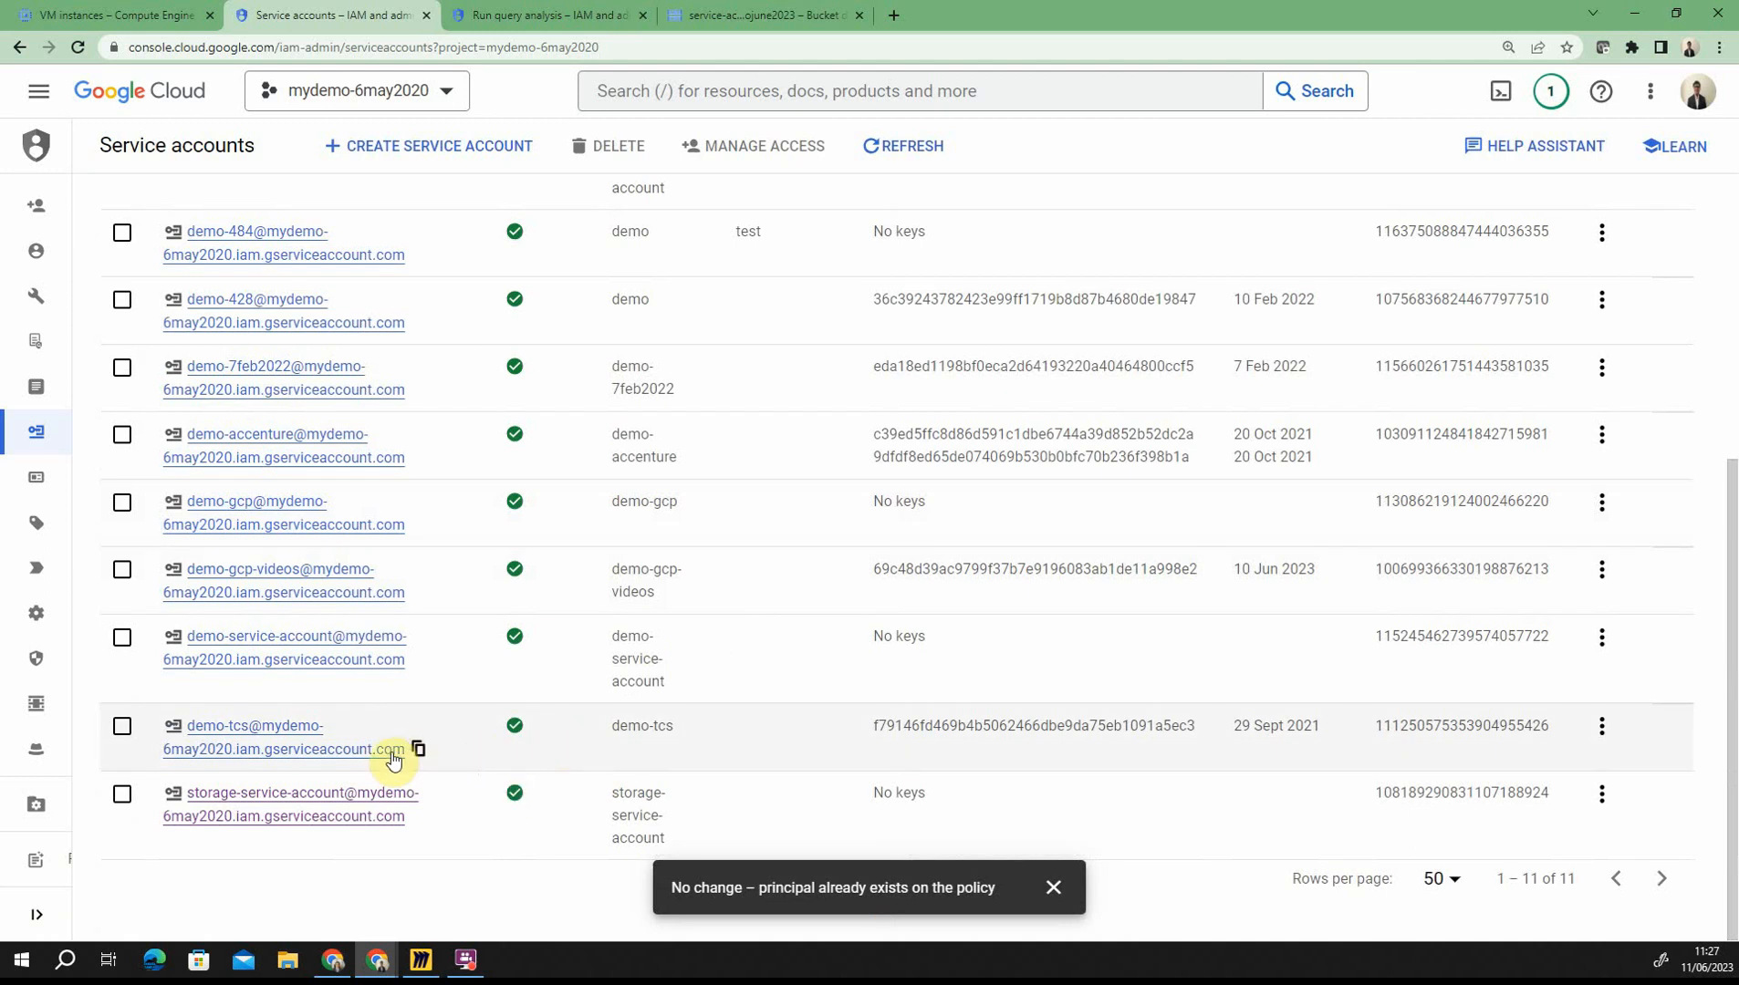
scroll(639, 575, "up", 5)
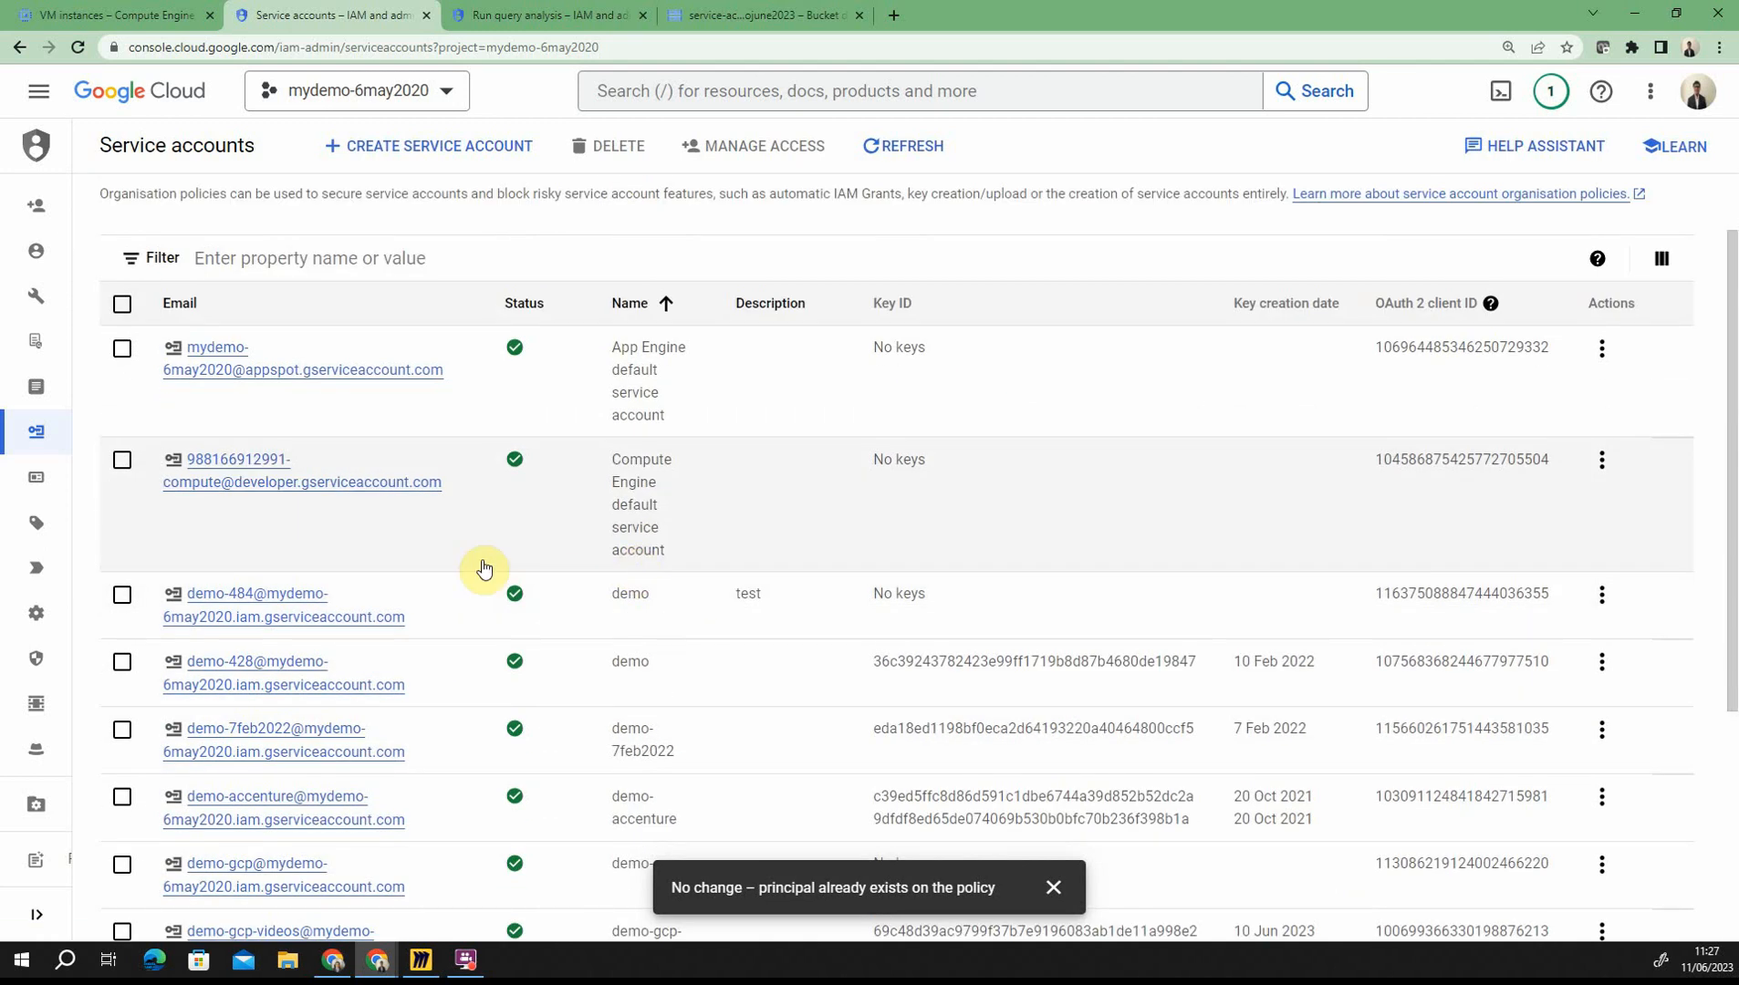
scroll(484, 569, "down", 3)
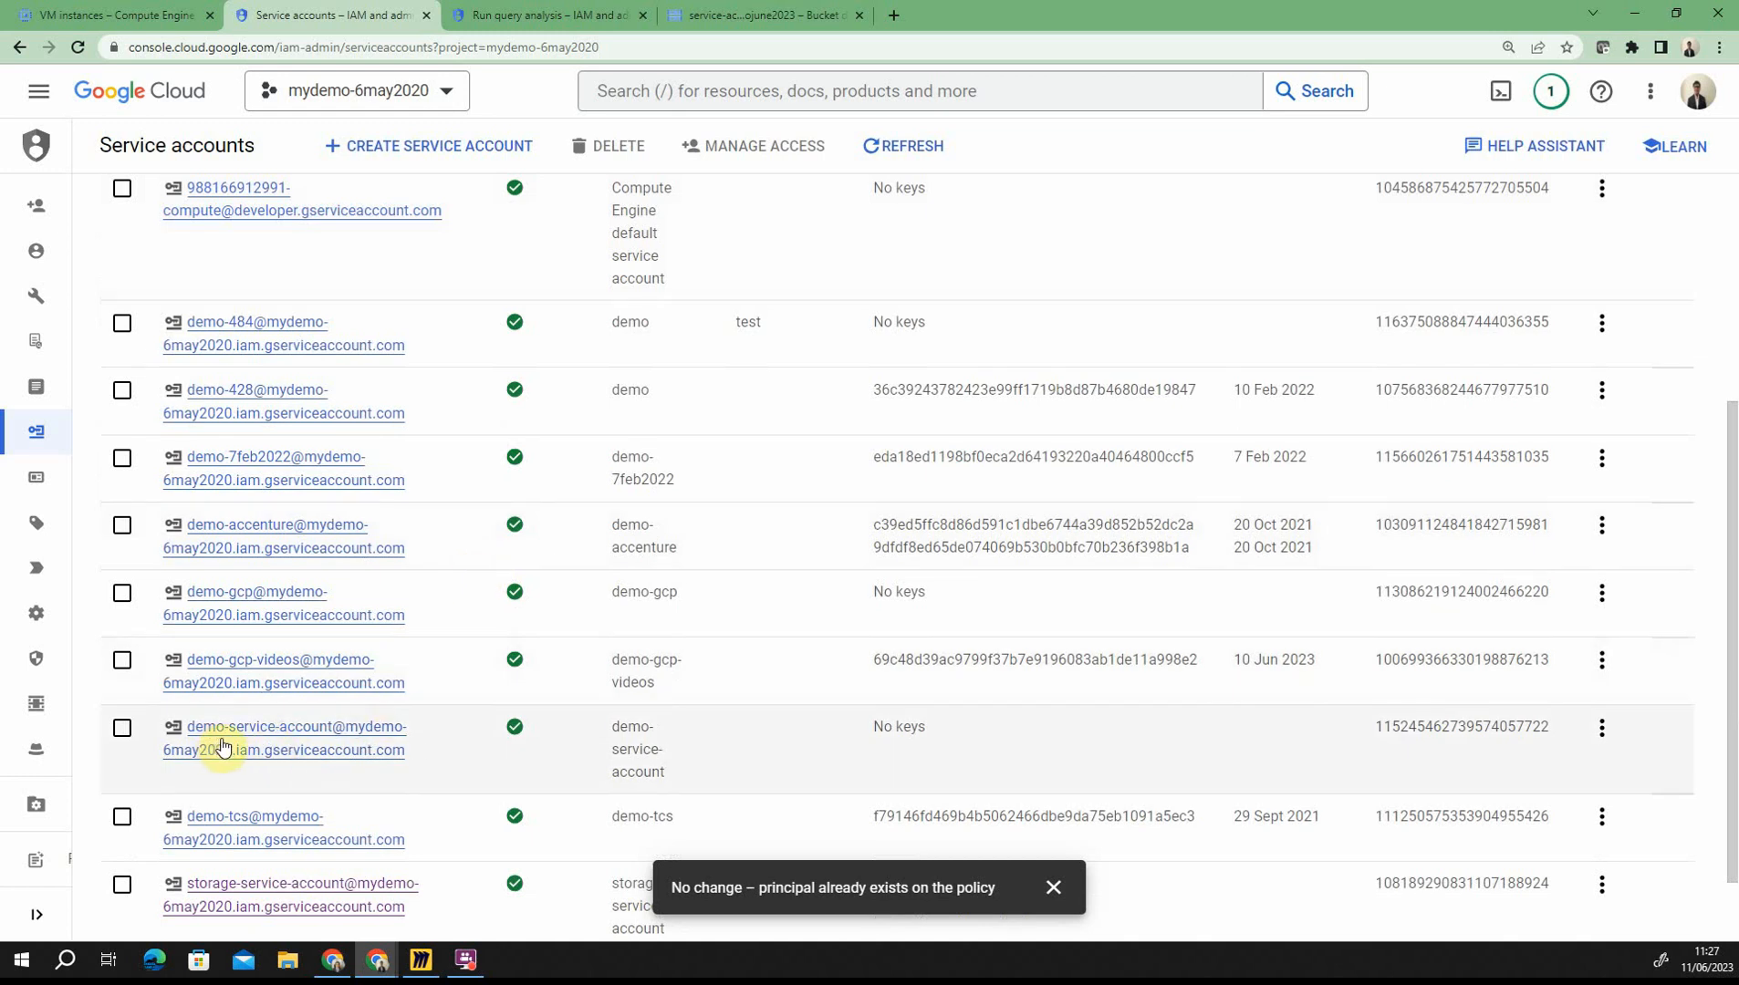
scroll(650, 725, "down", 1)
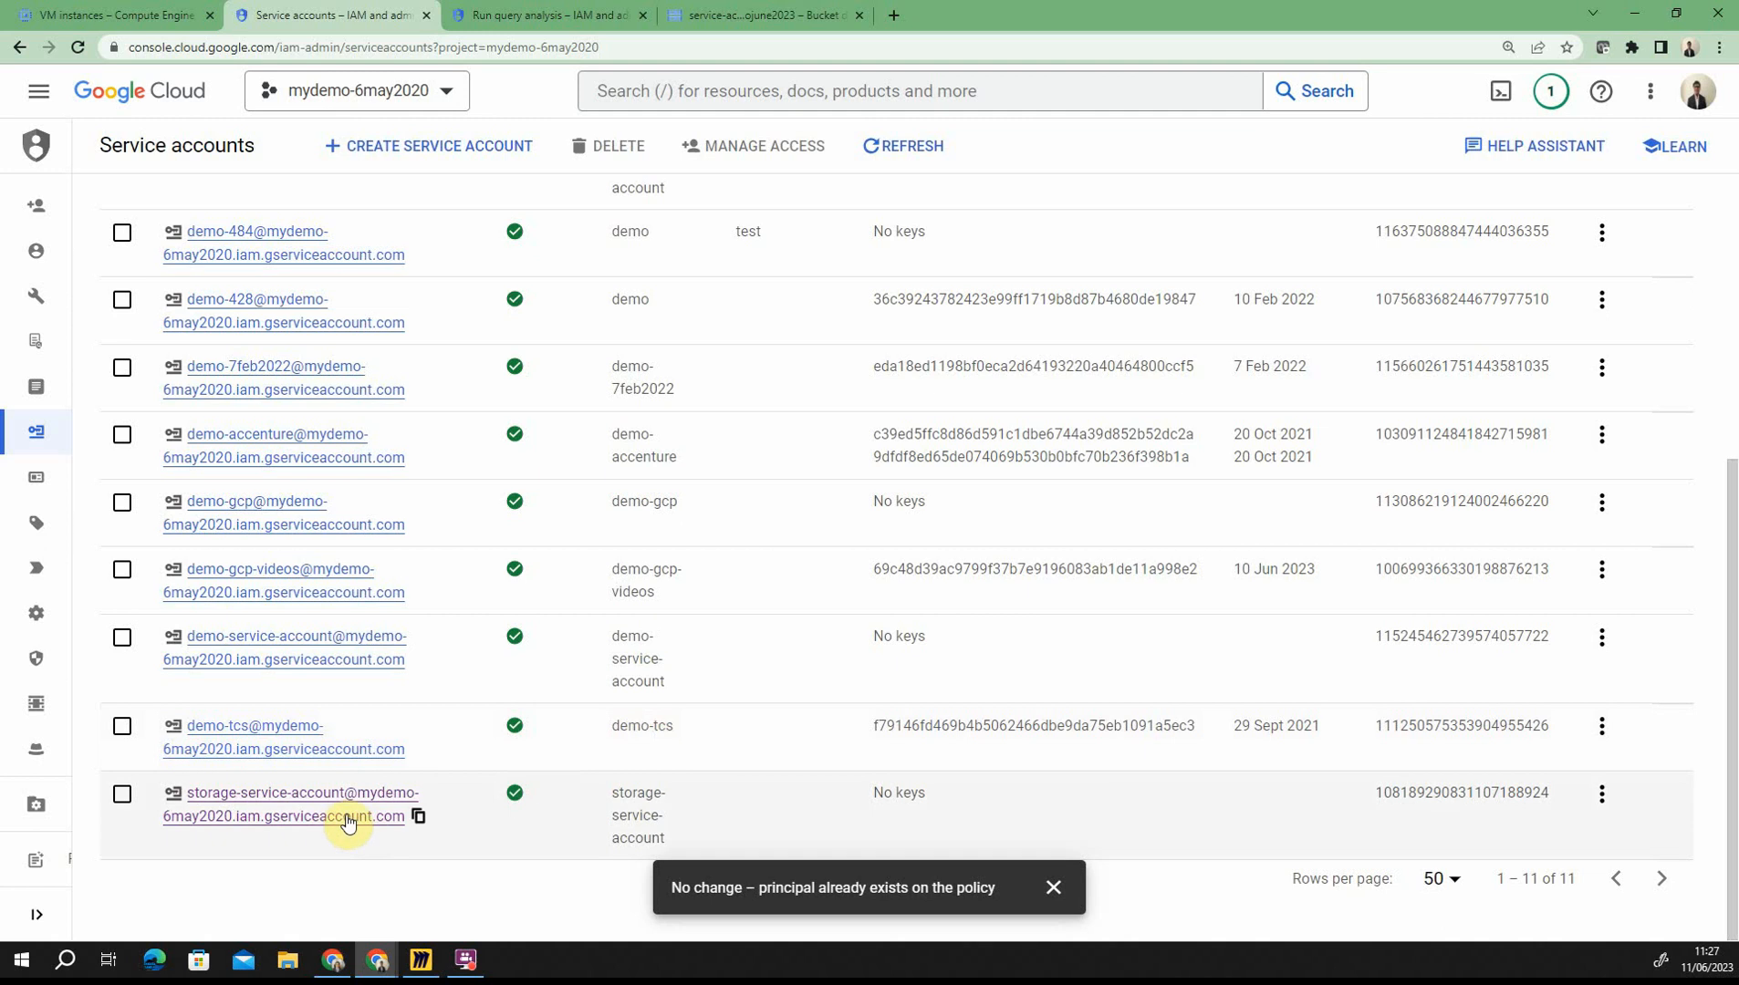
scroll(670, 727, "up", 5)
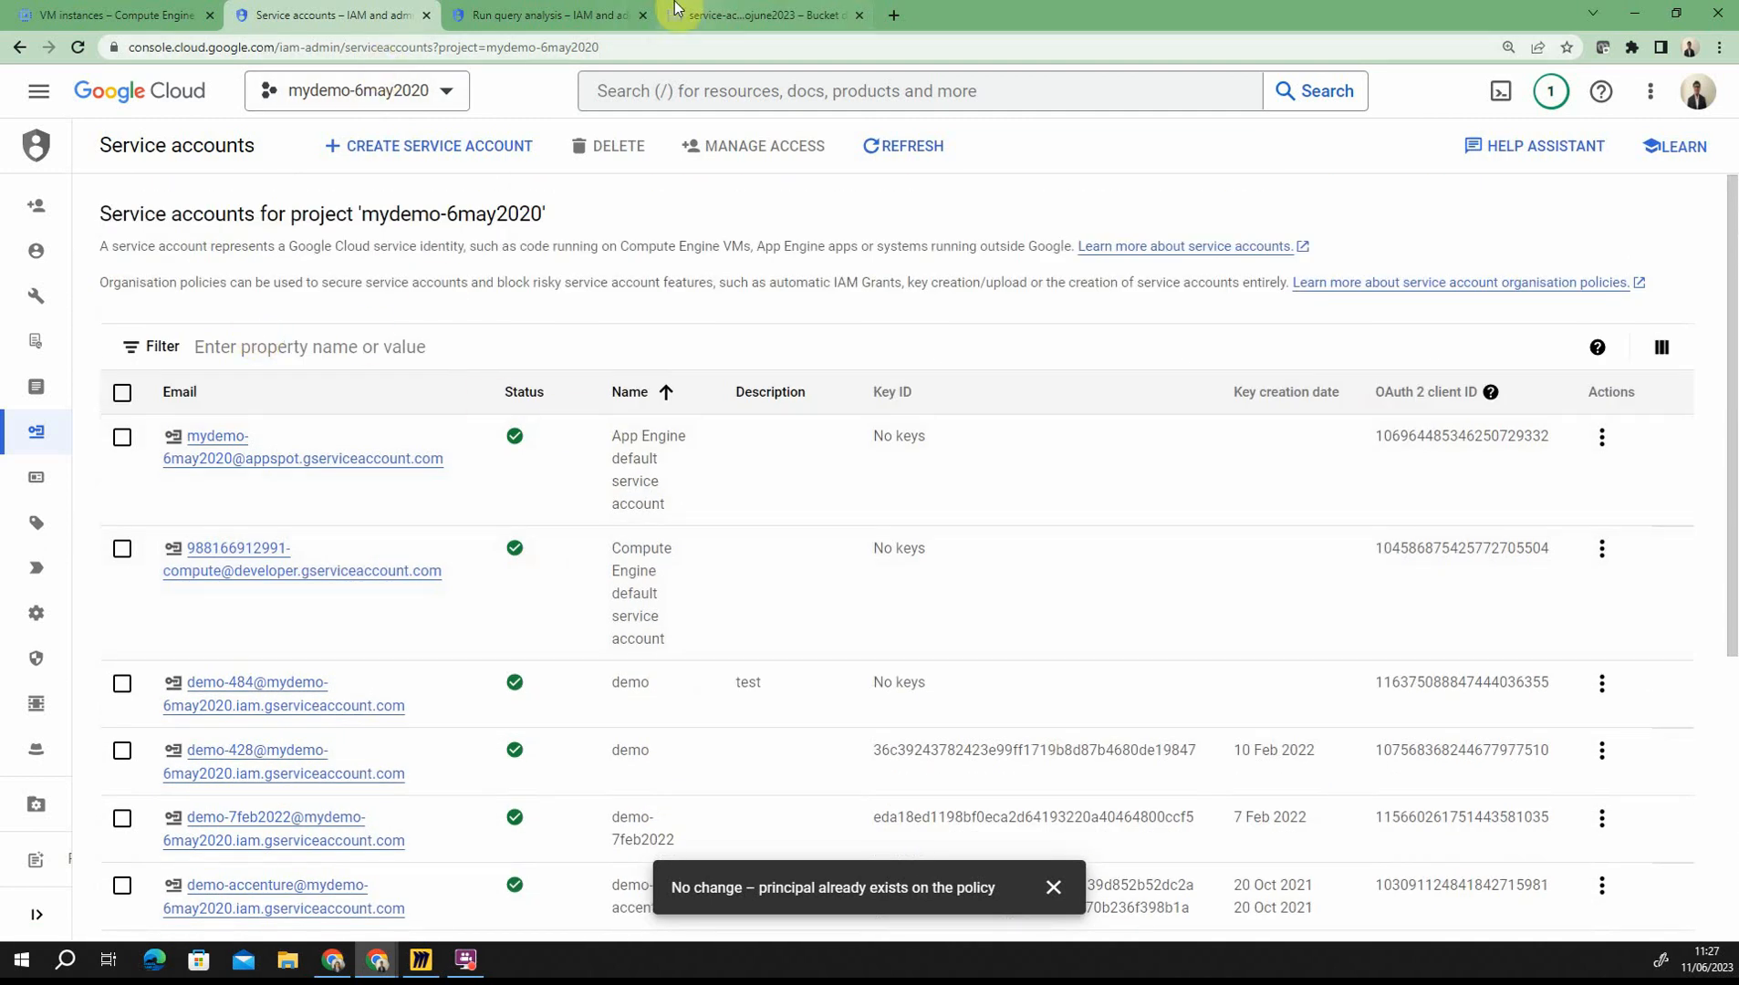
Start a new VM instance in Compute Engine and choose the Compute Engine default service account for it
left_click(89, 9)
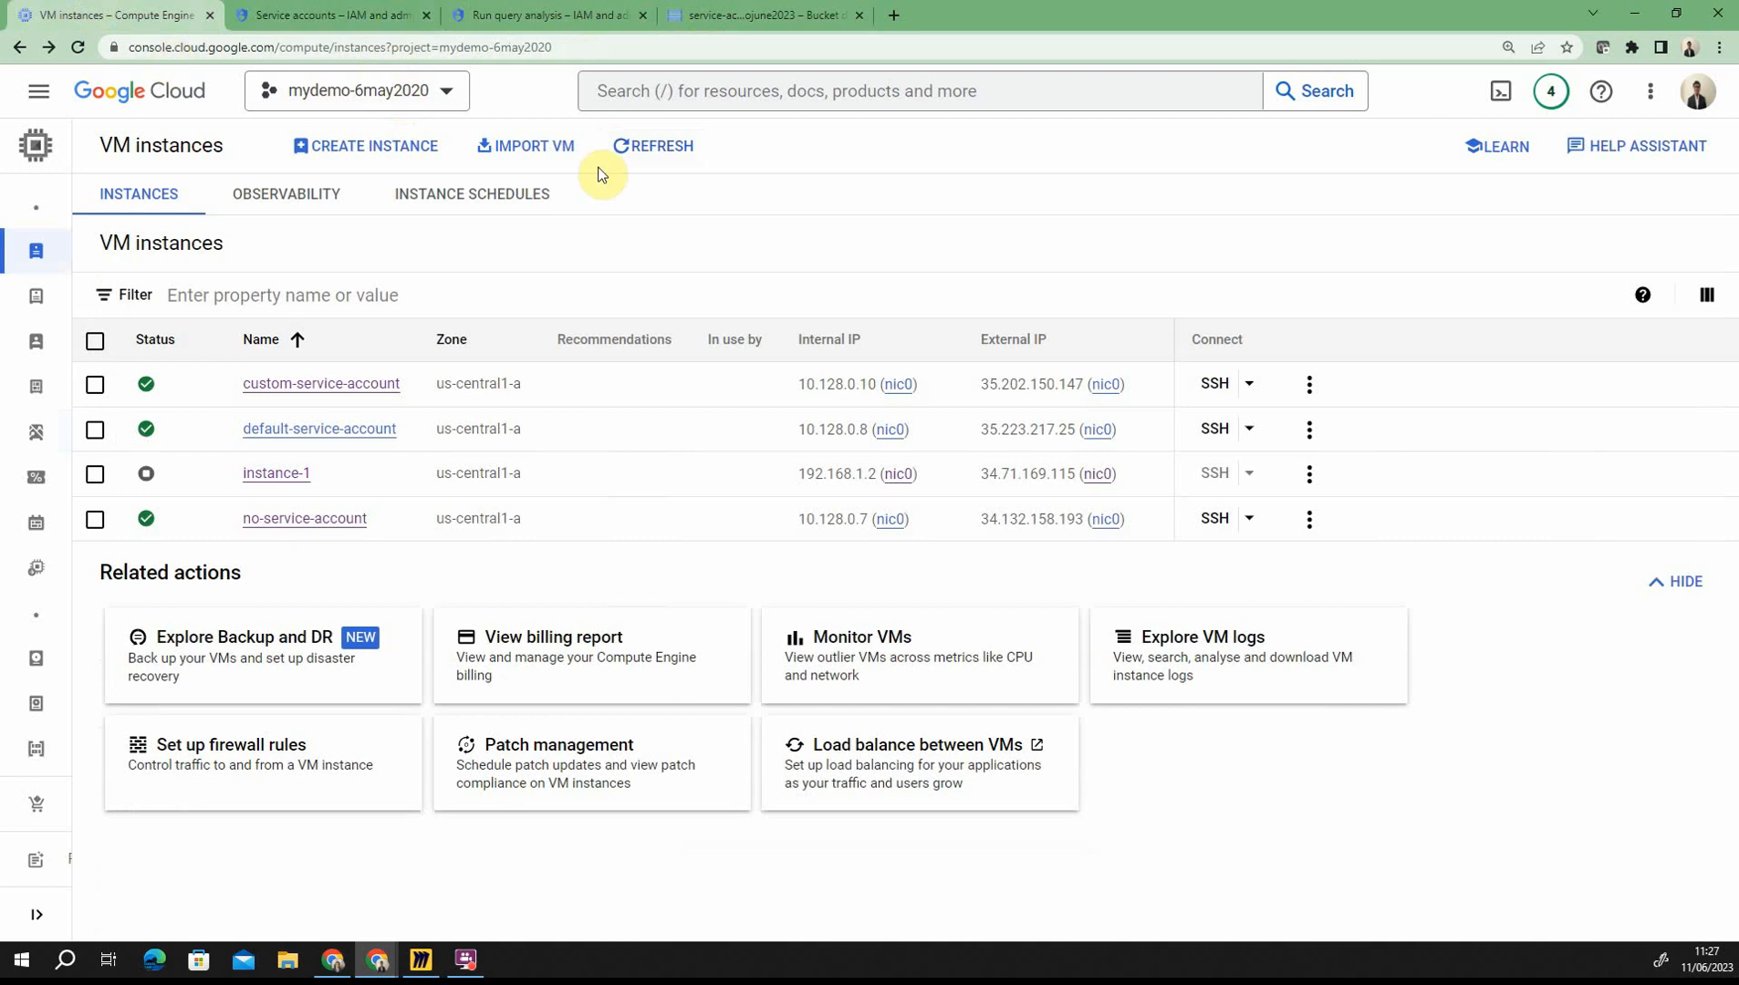
left_click(355, 155)
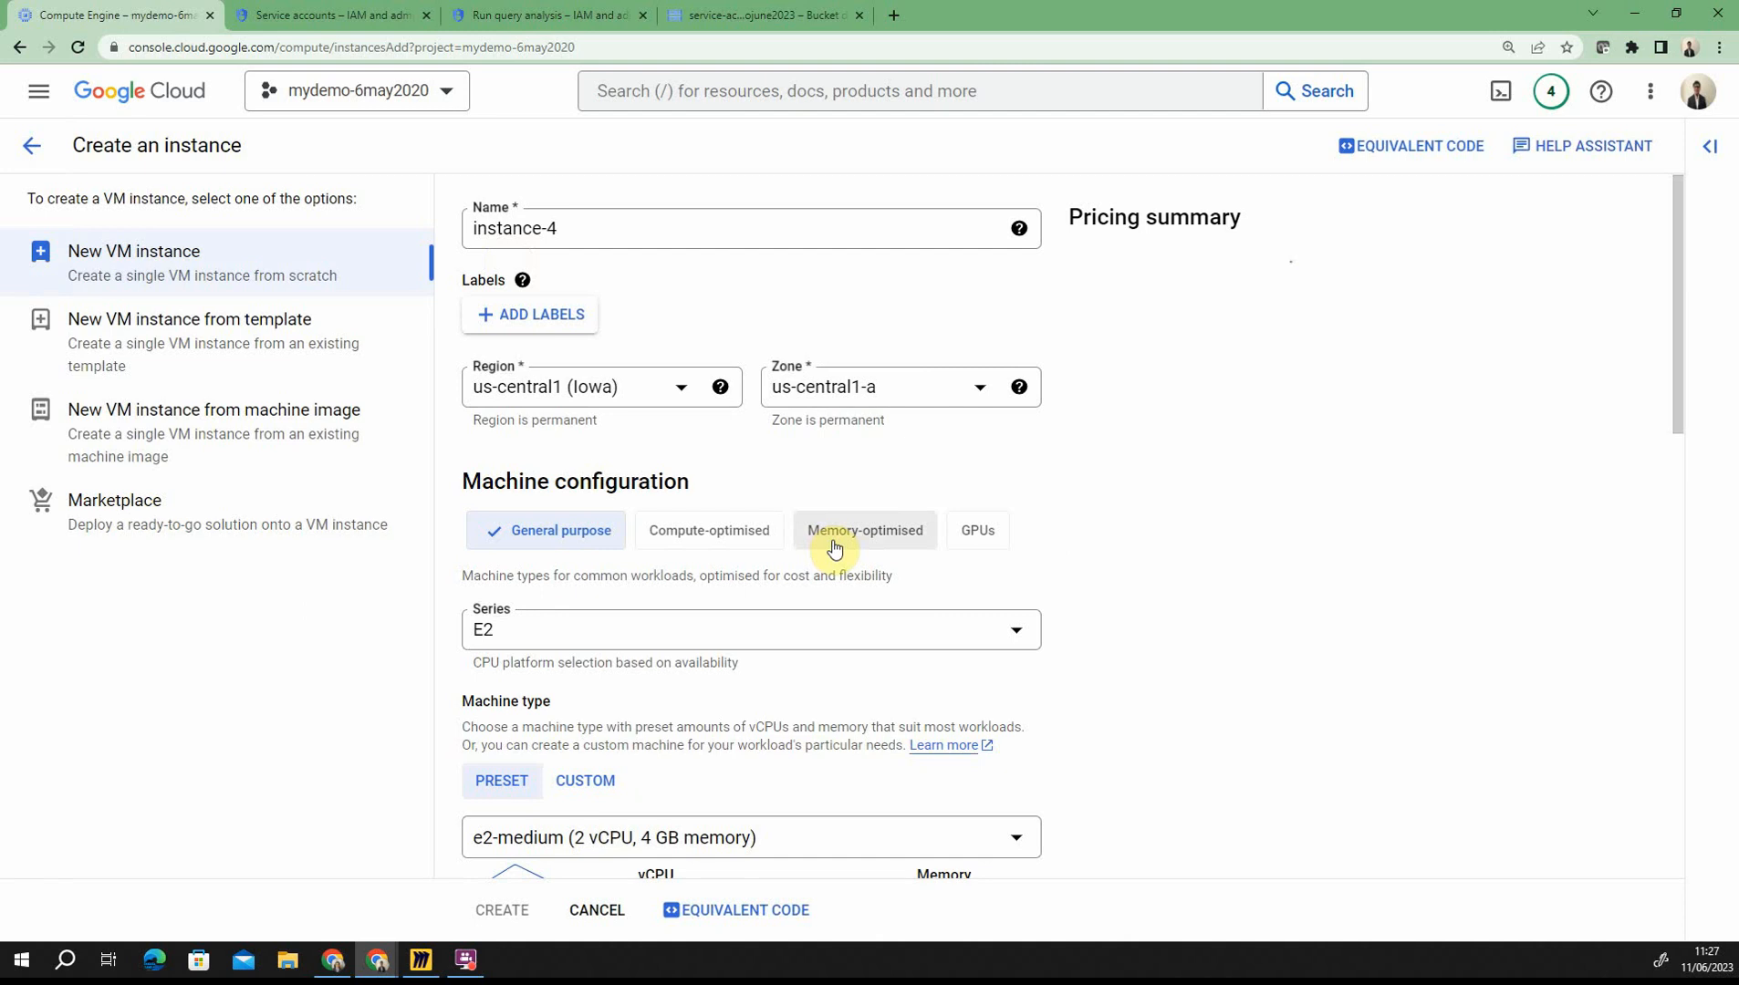
scroll(1124, 578, "down", 5)
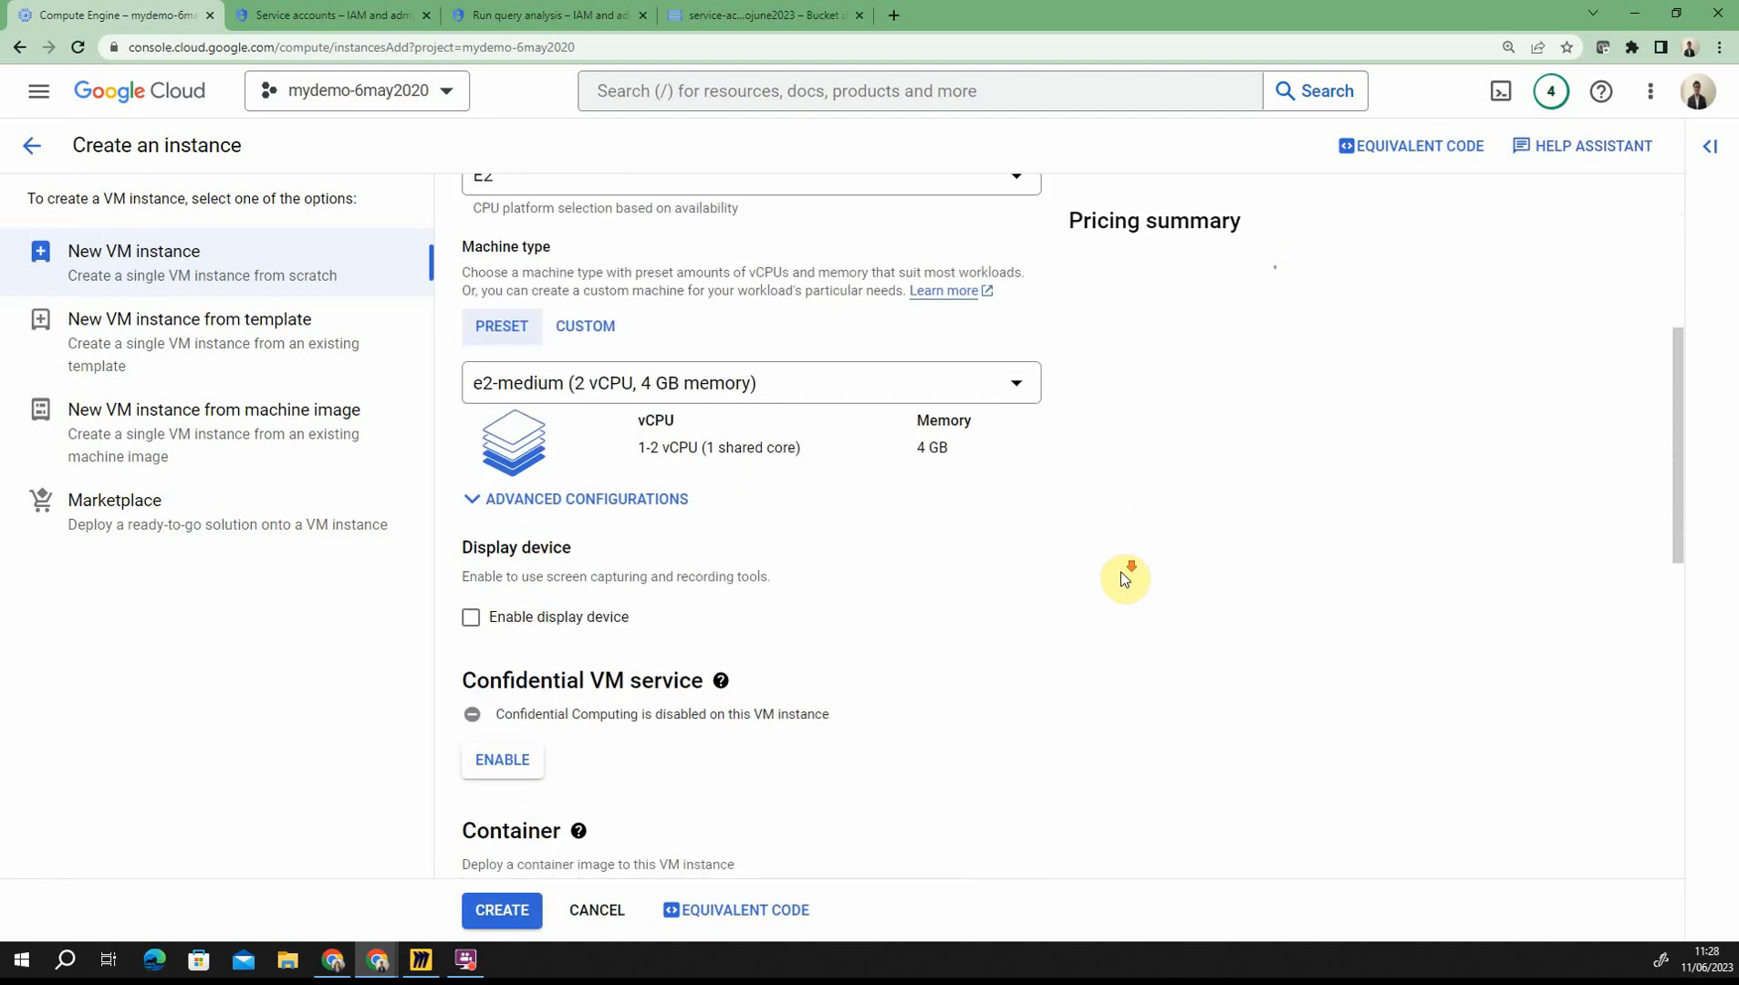
scroll(1124, 579, "down", 8)
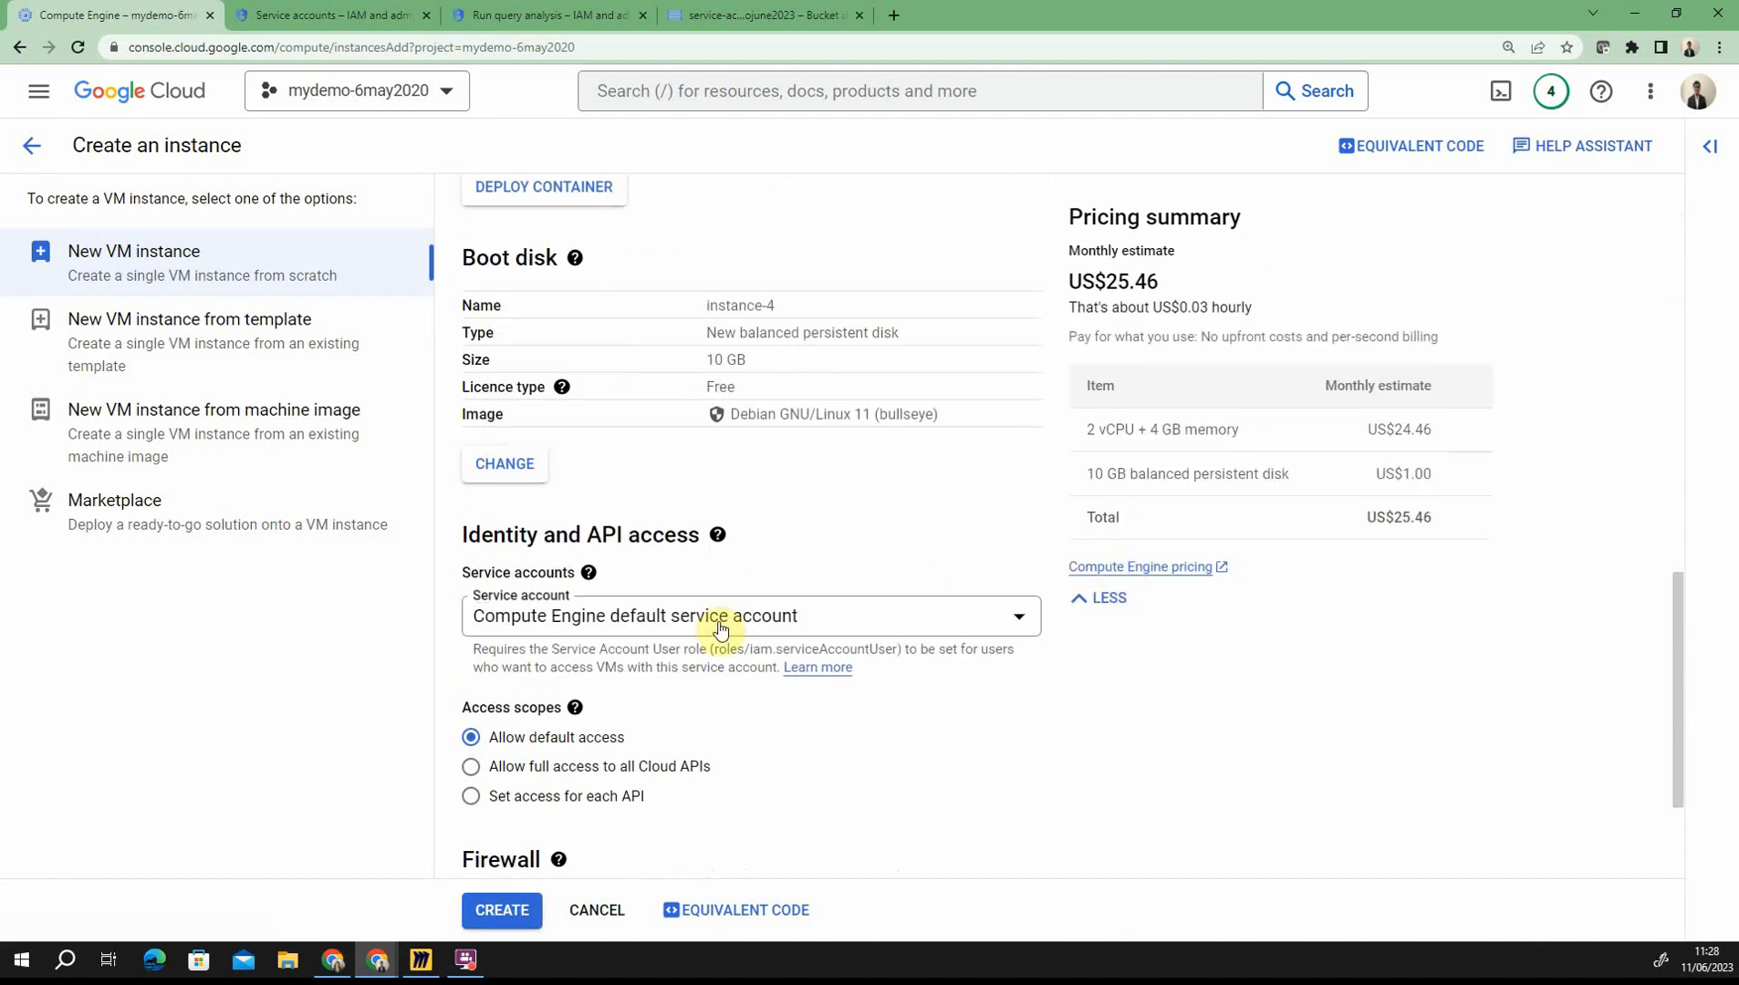
left_click(581, 626)
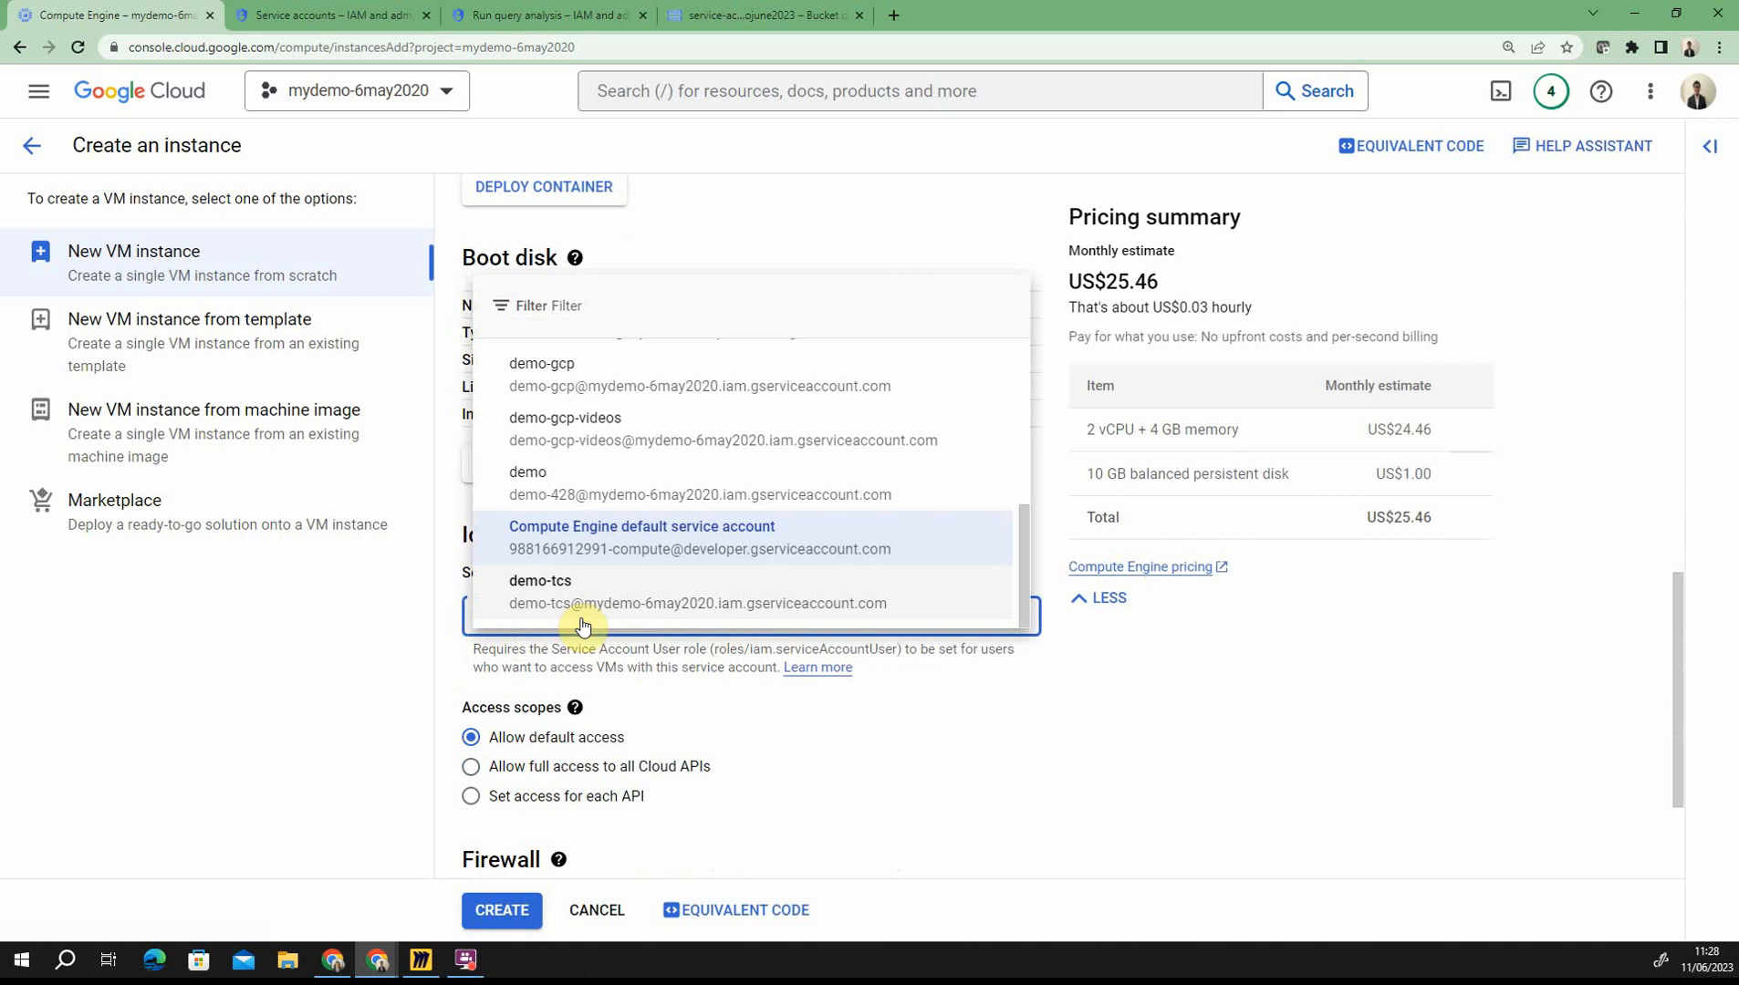
left_click(548, 533)
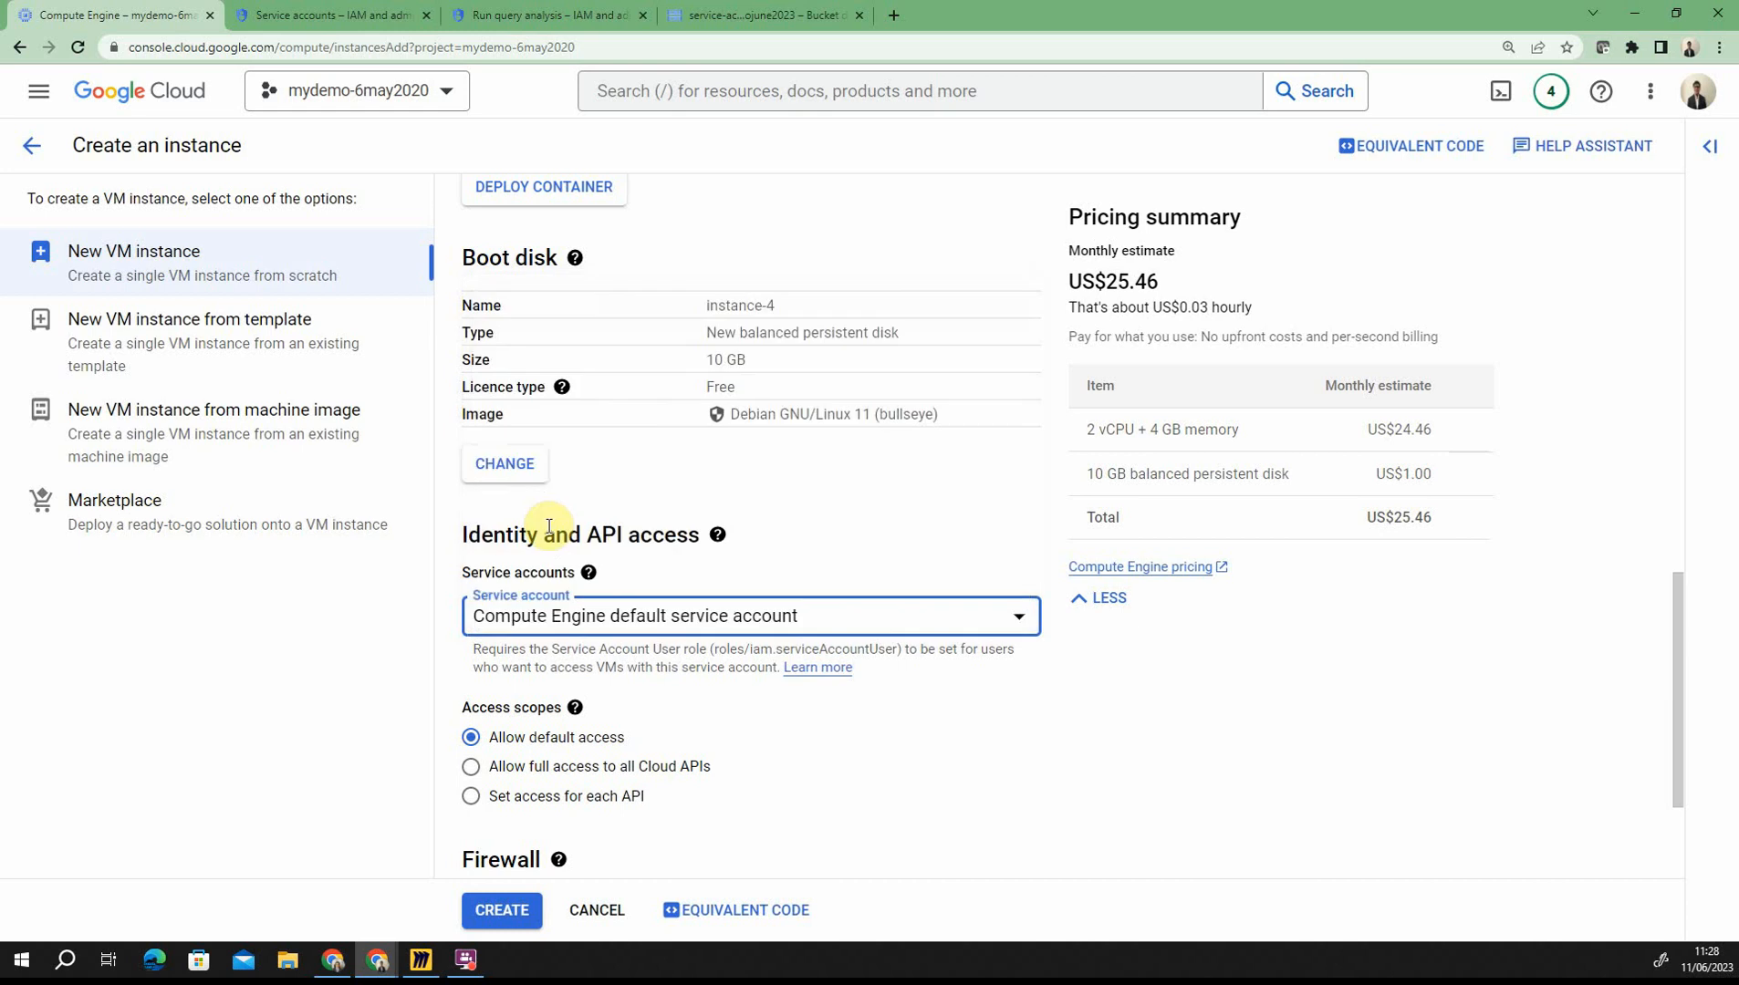
Set the access scopes to per-API access, examine the BigQuery and Storage scopes, and return to Allow default access
scroll(848, 738, "down", 1)
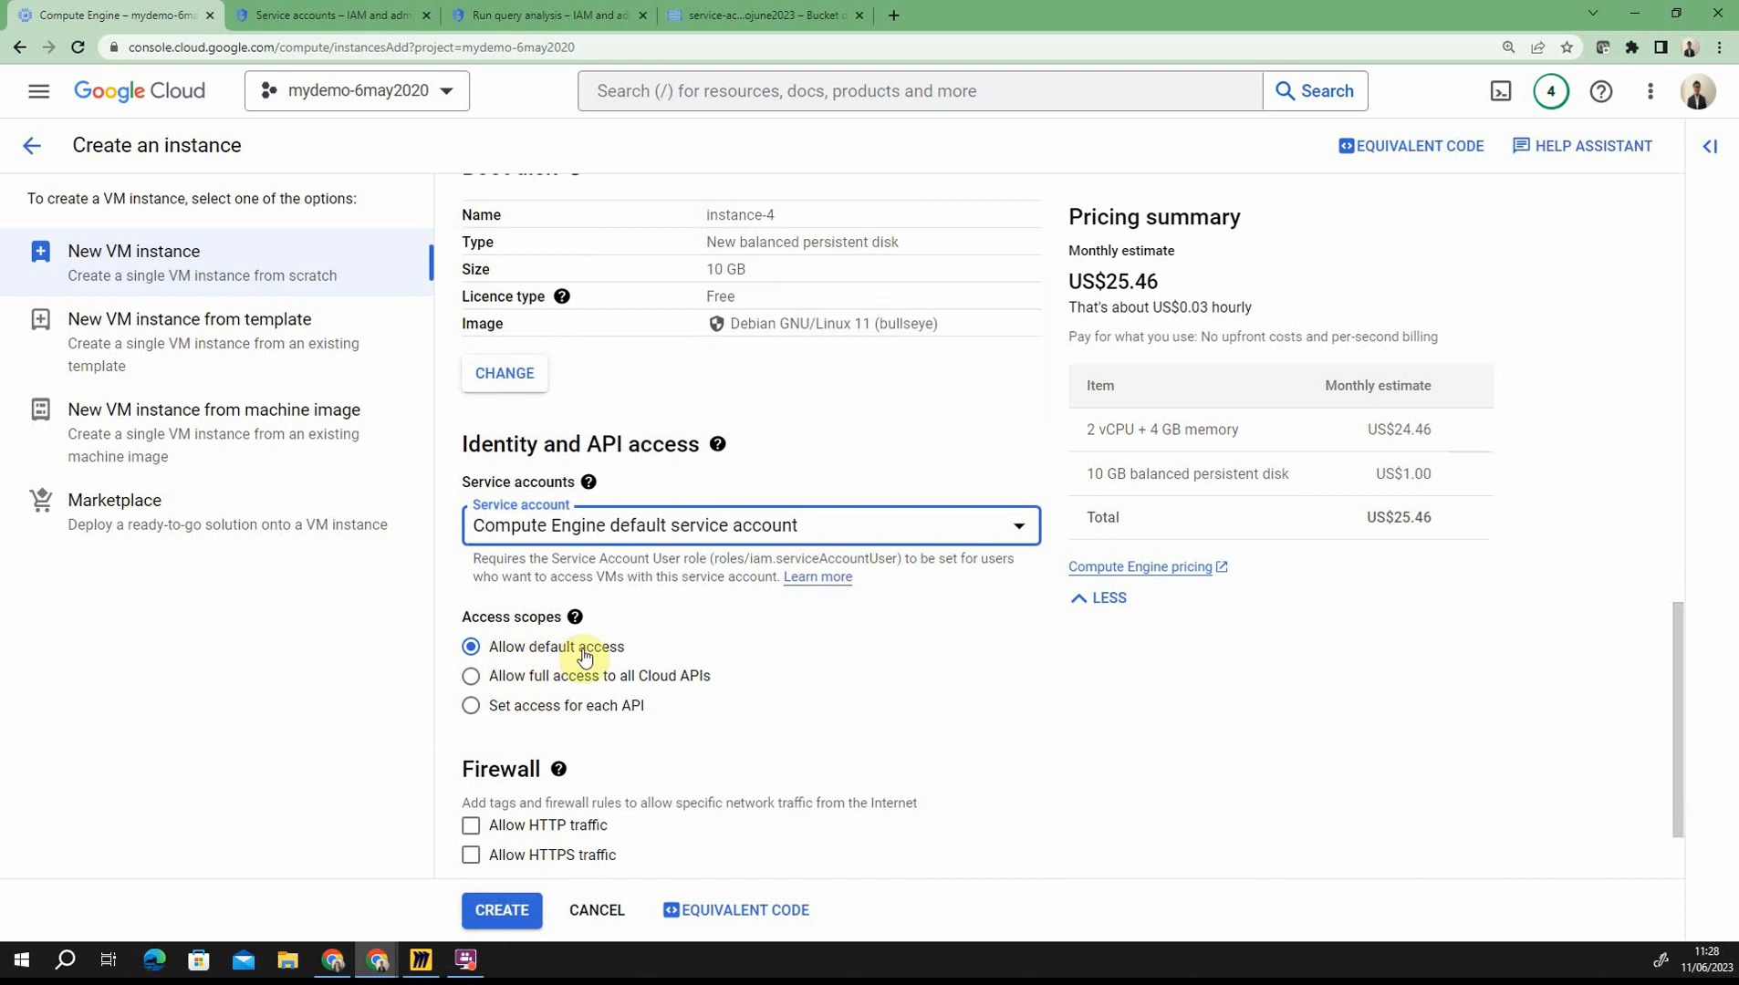
left_click(529, 708)
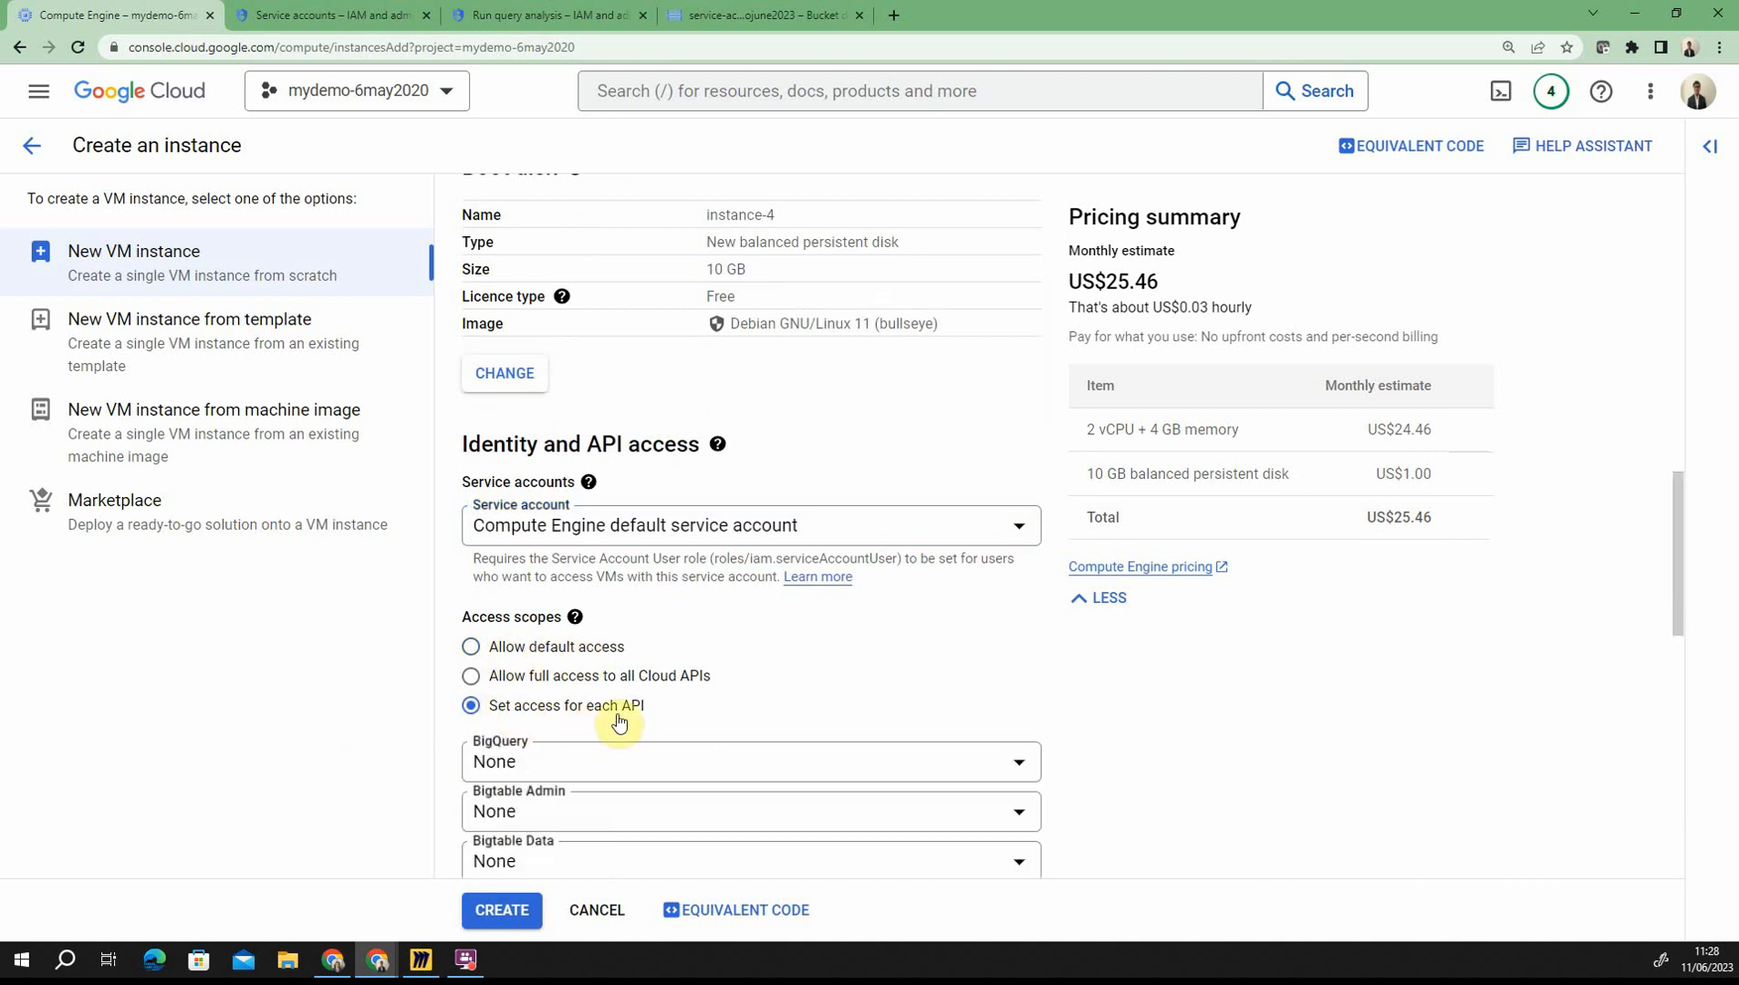
scroll(1086, 675, "down", 3)
scroll(1087, 675, "down", 1)
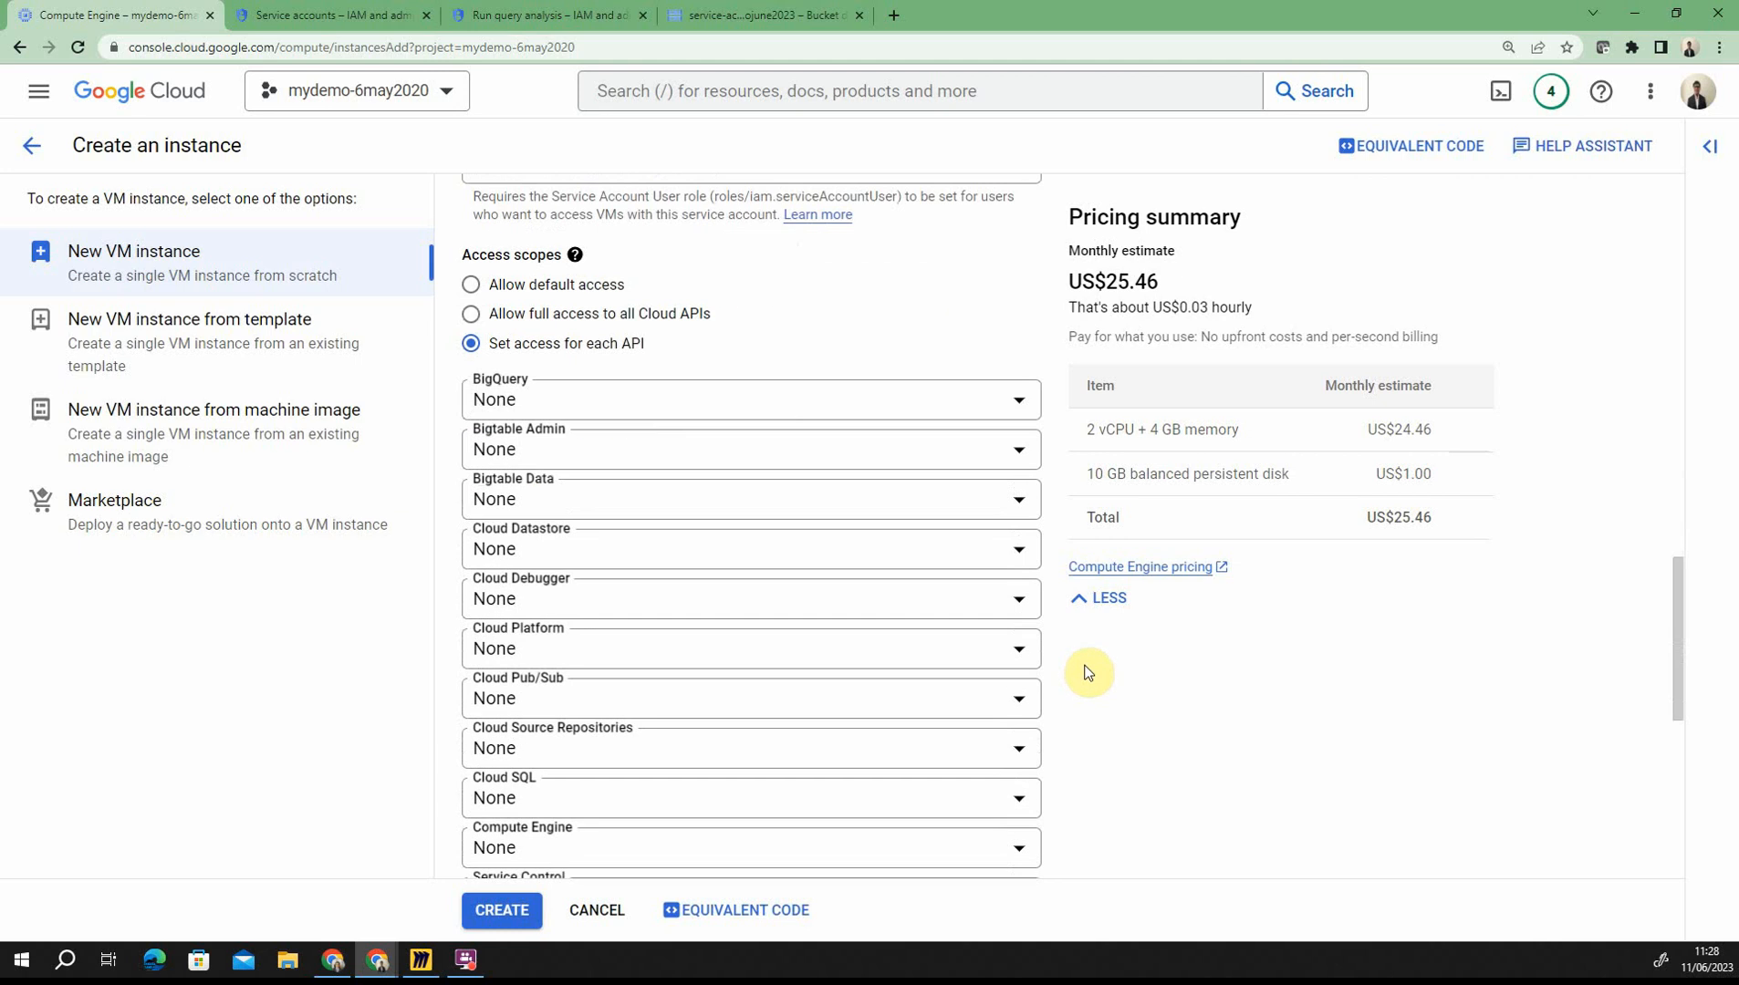
left_click(657, 406)
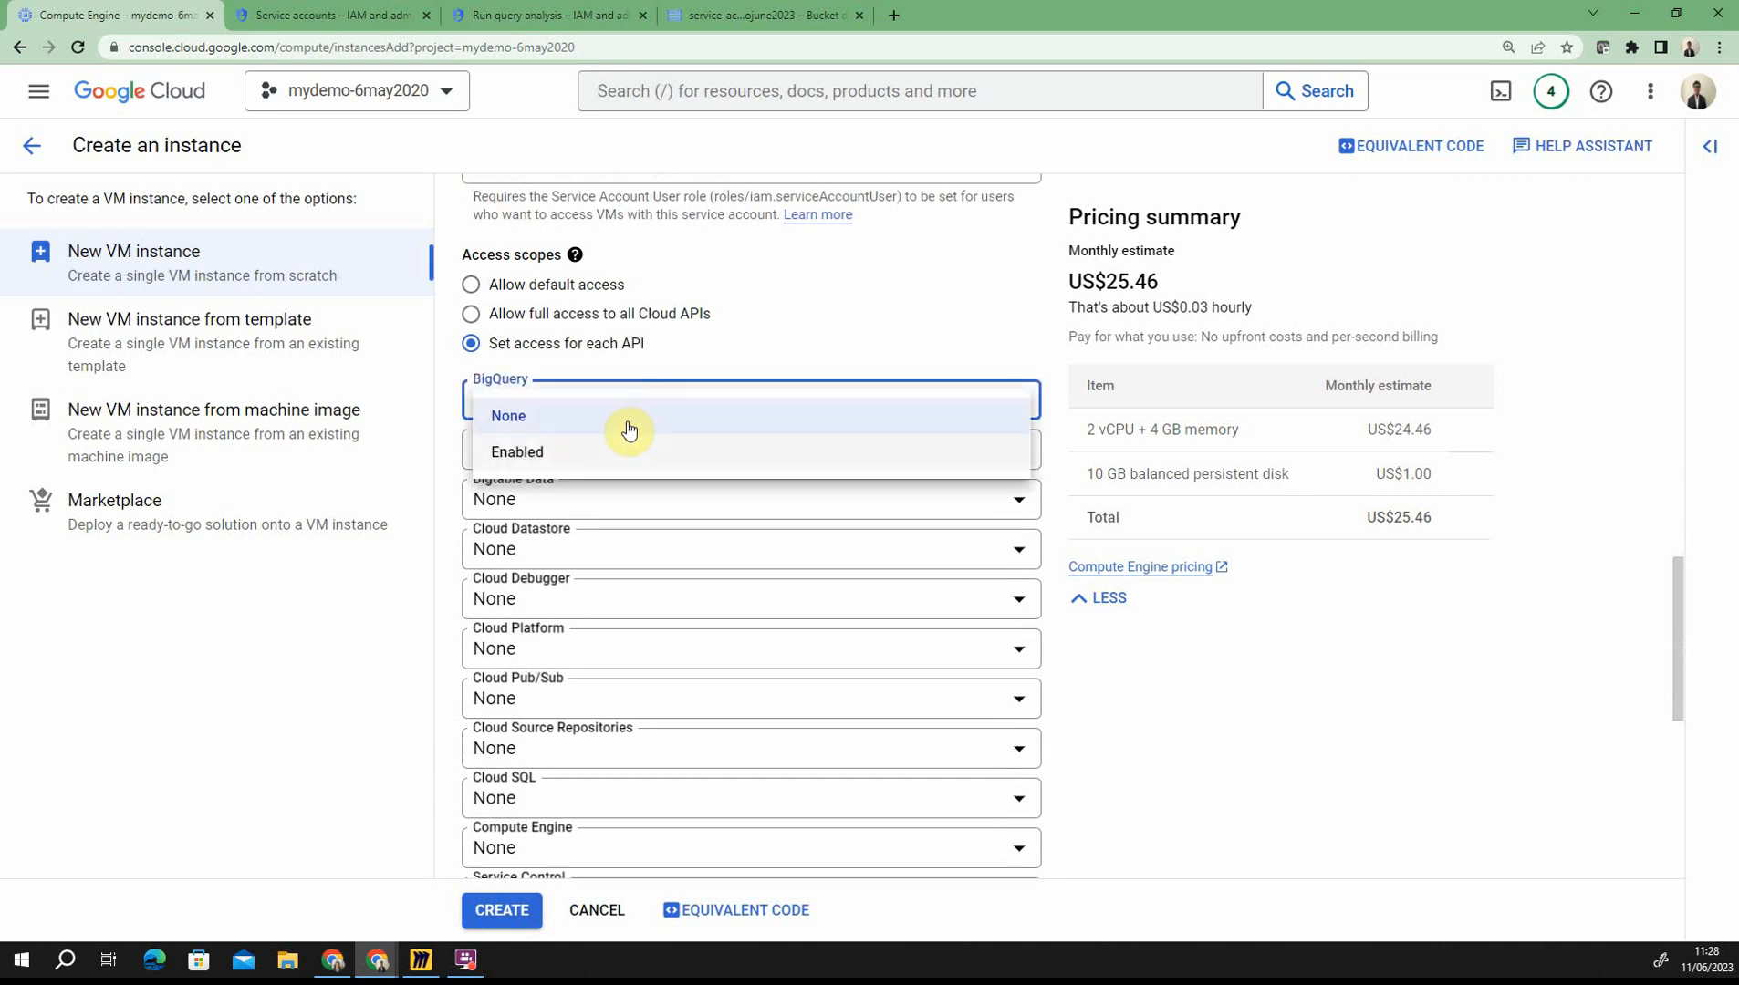
left_click(1203, 669)
scroll(1202, 668, "down", 5)
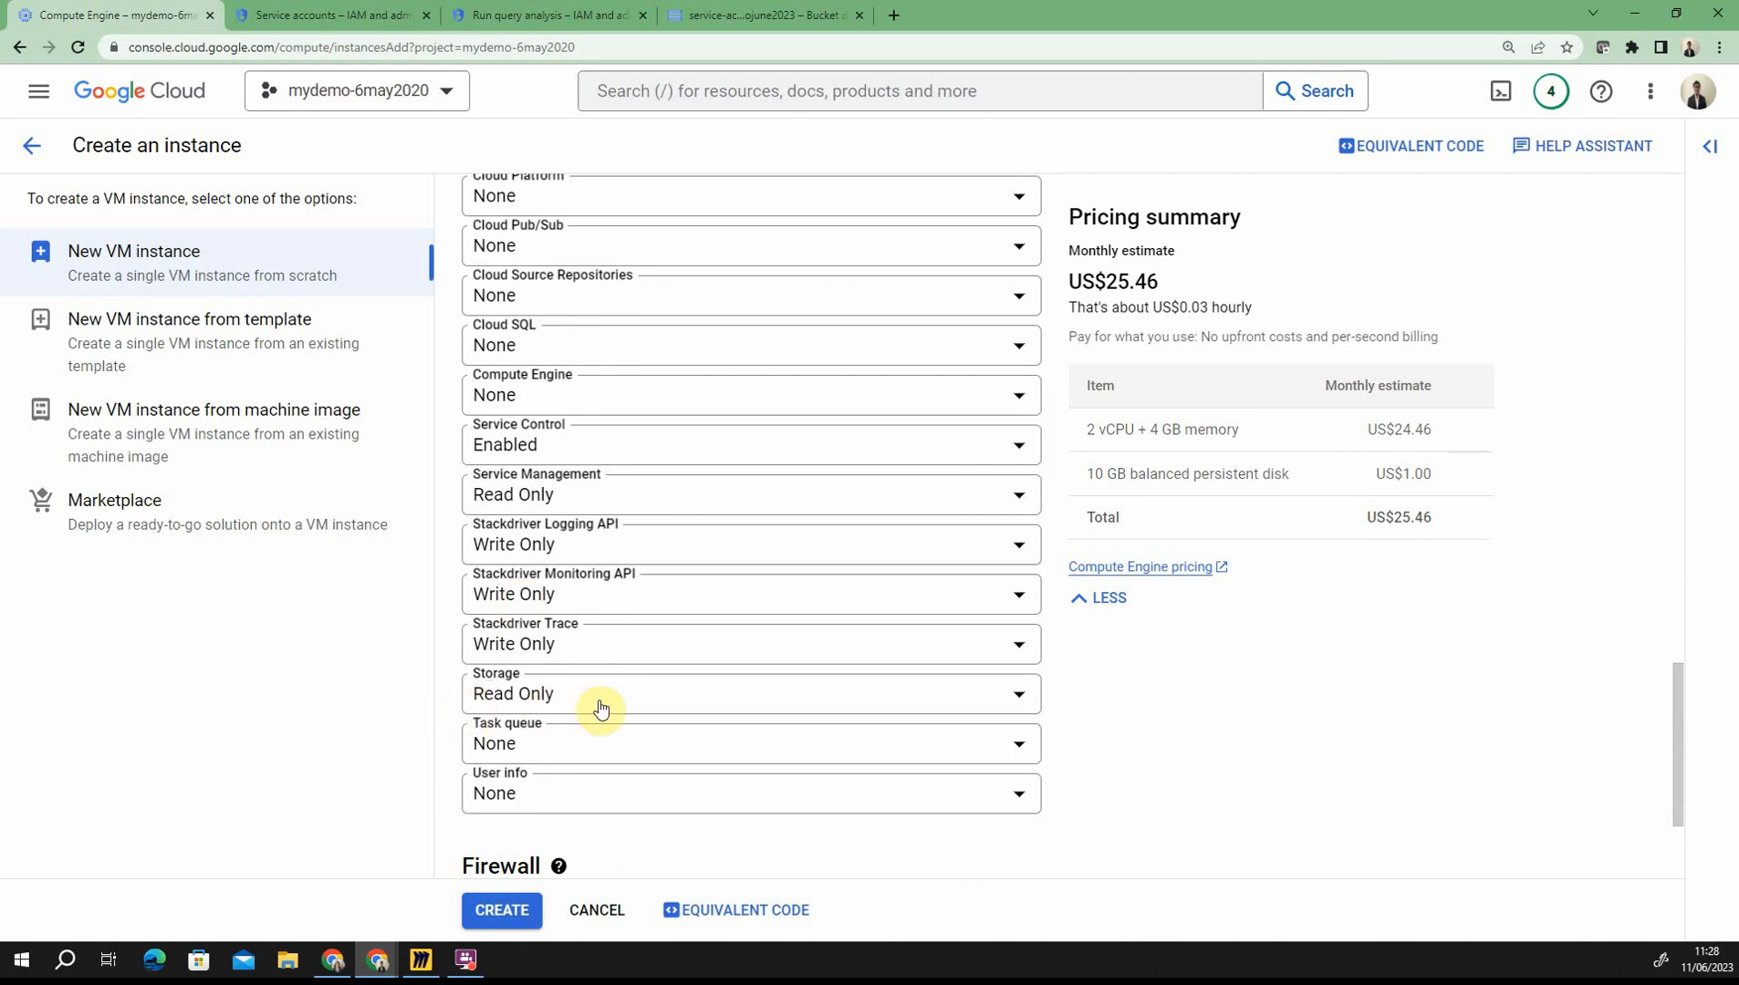
scroll(944, 707, "up", 6)
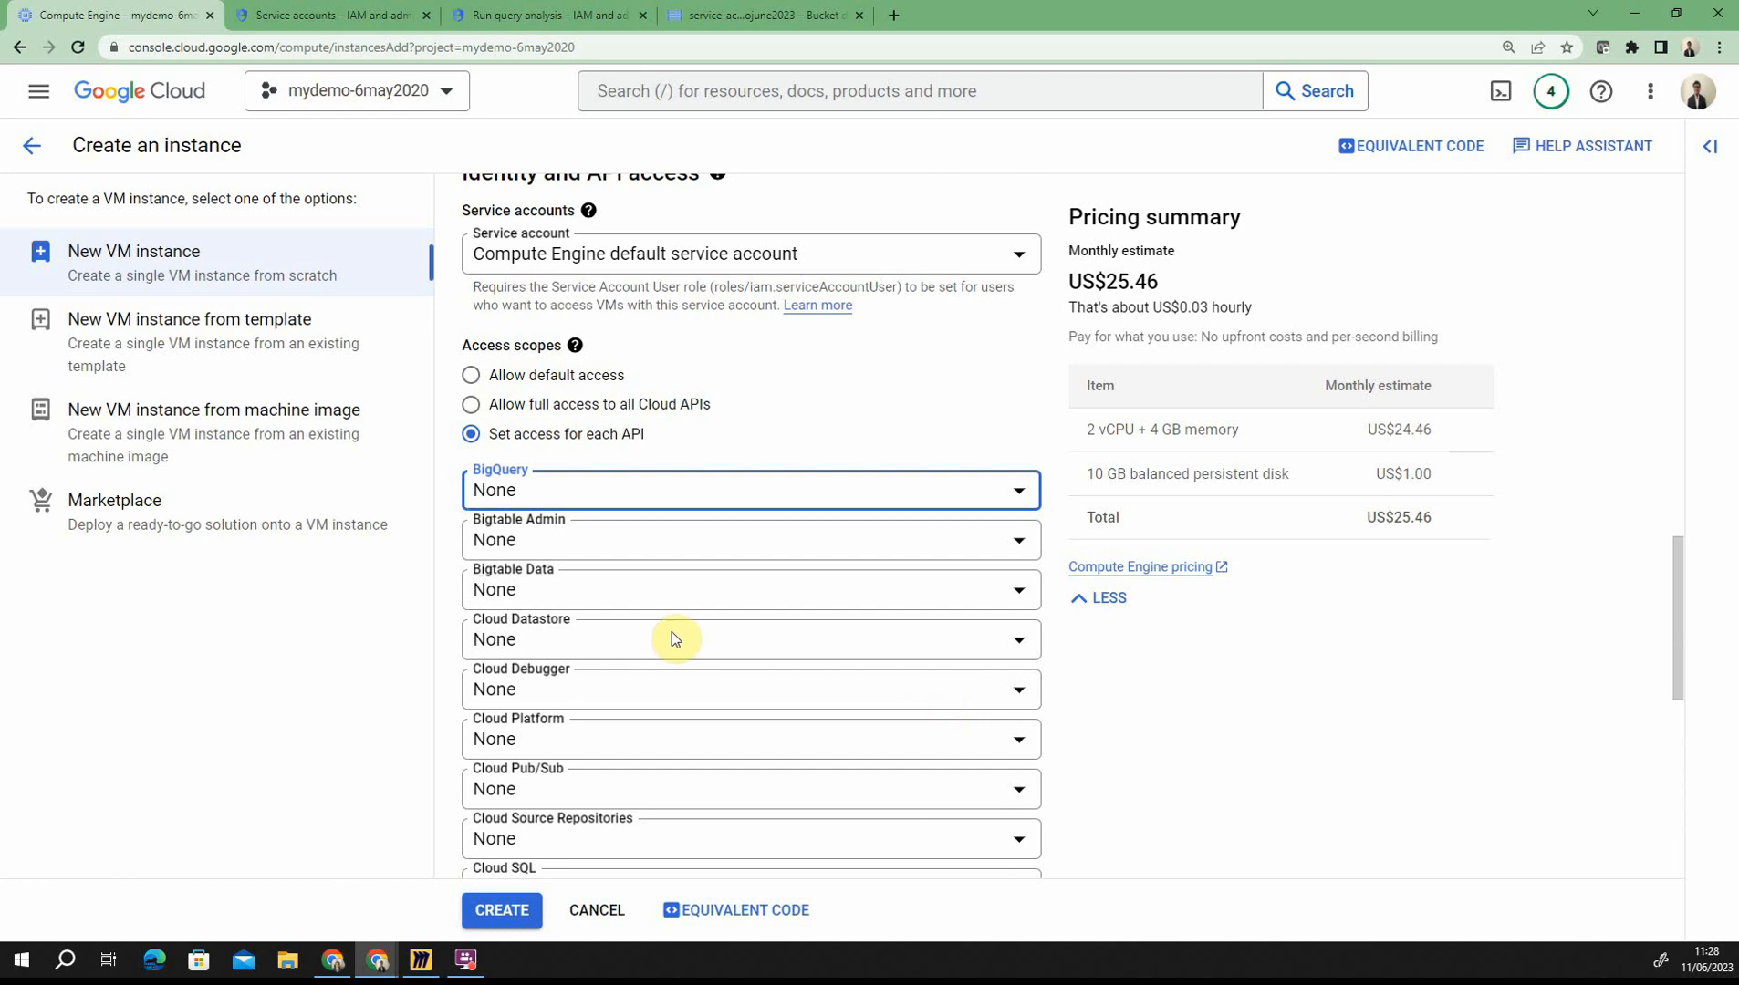
left_click(574, 375)
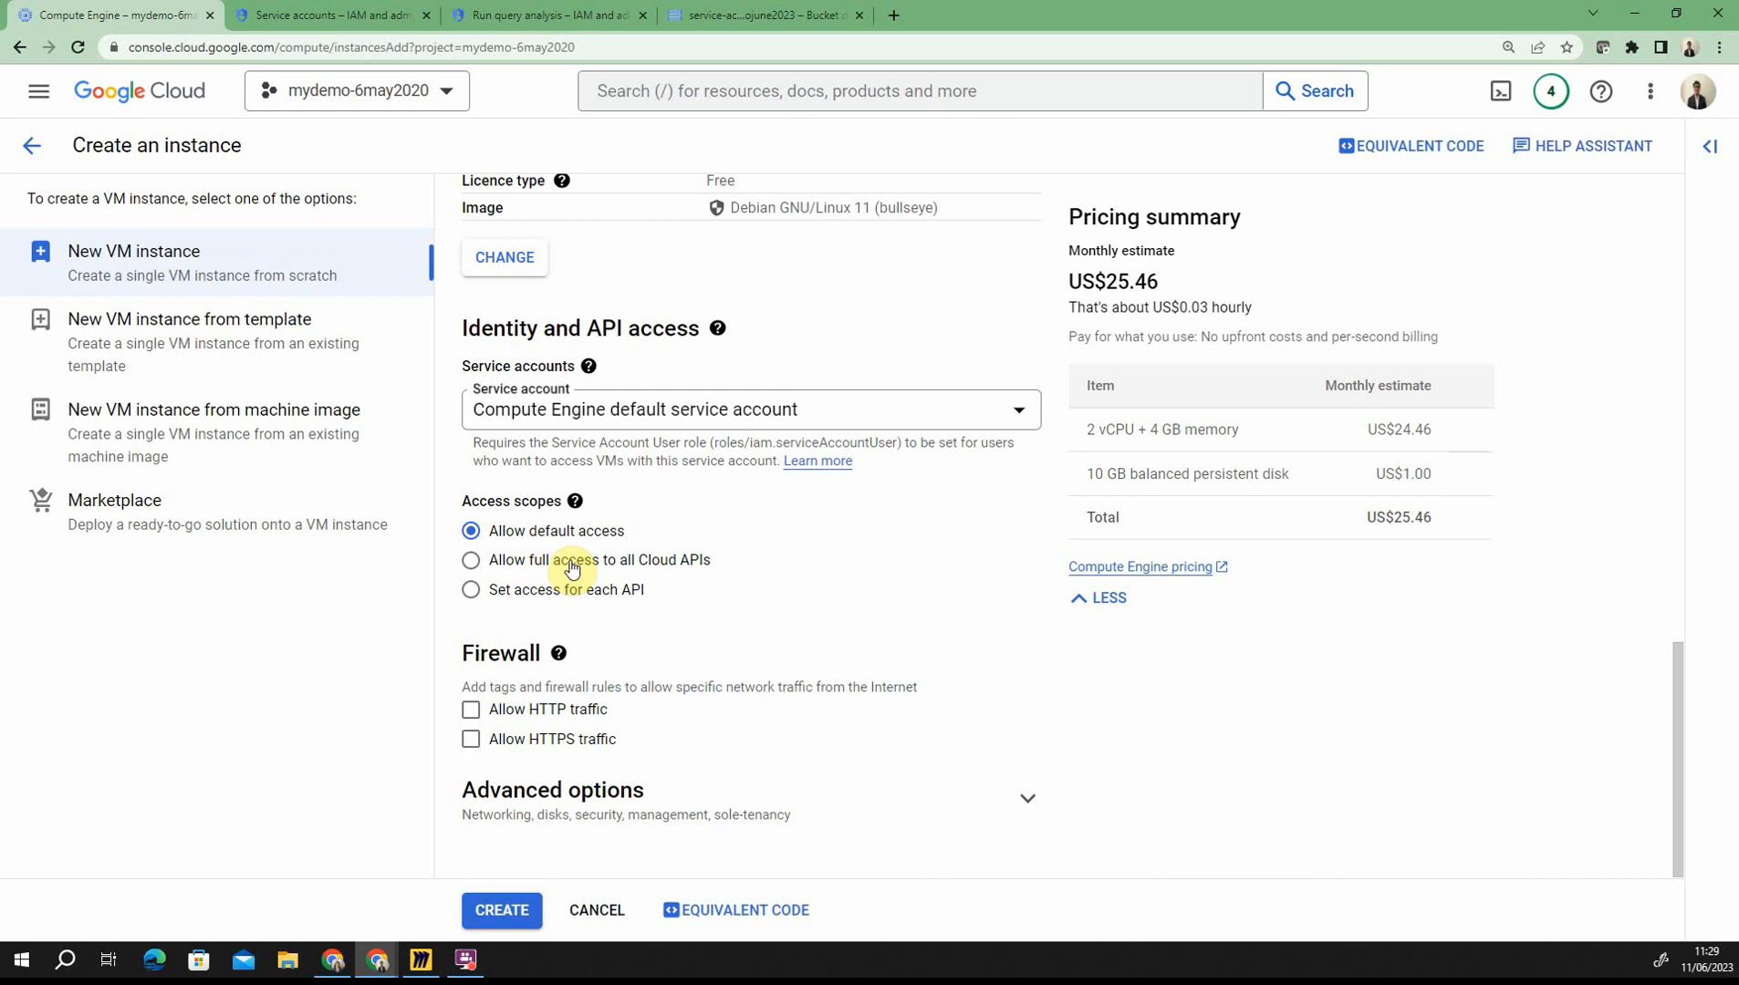
Choose storage-service-account as the new VM's service account and cancel the instance creation
left_click(710, 416)
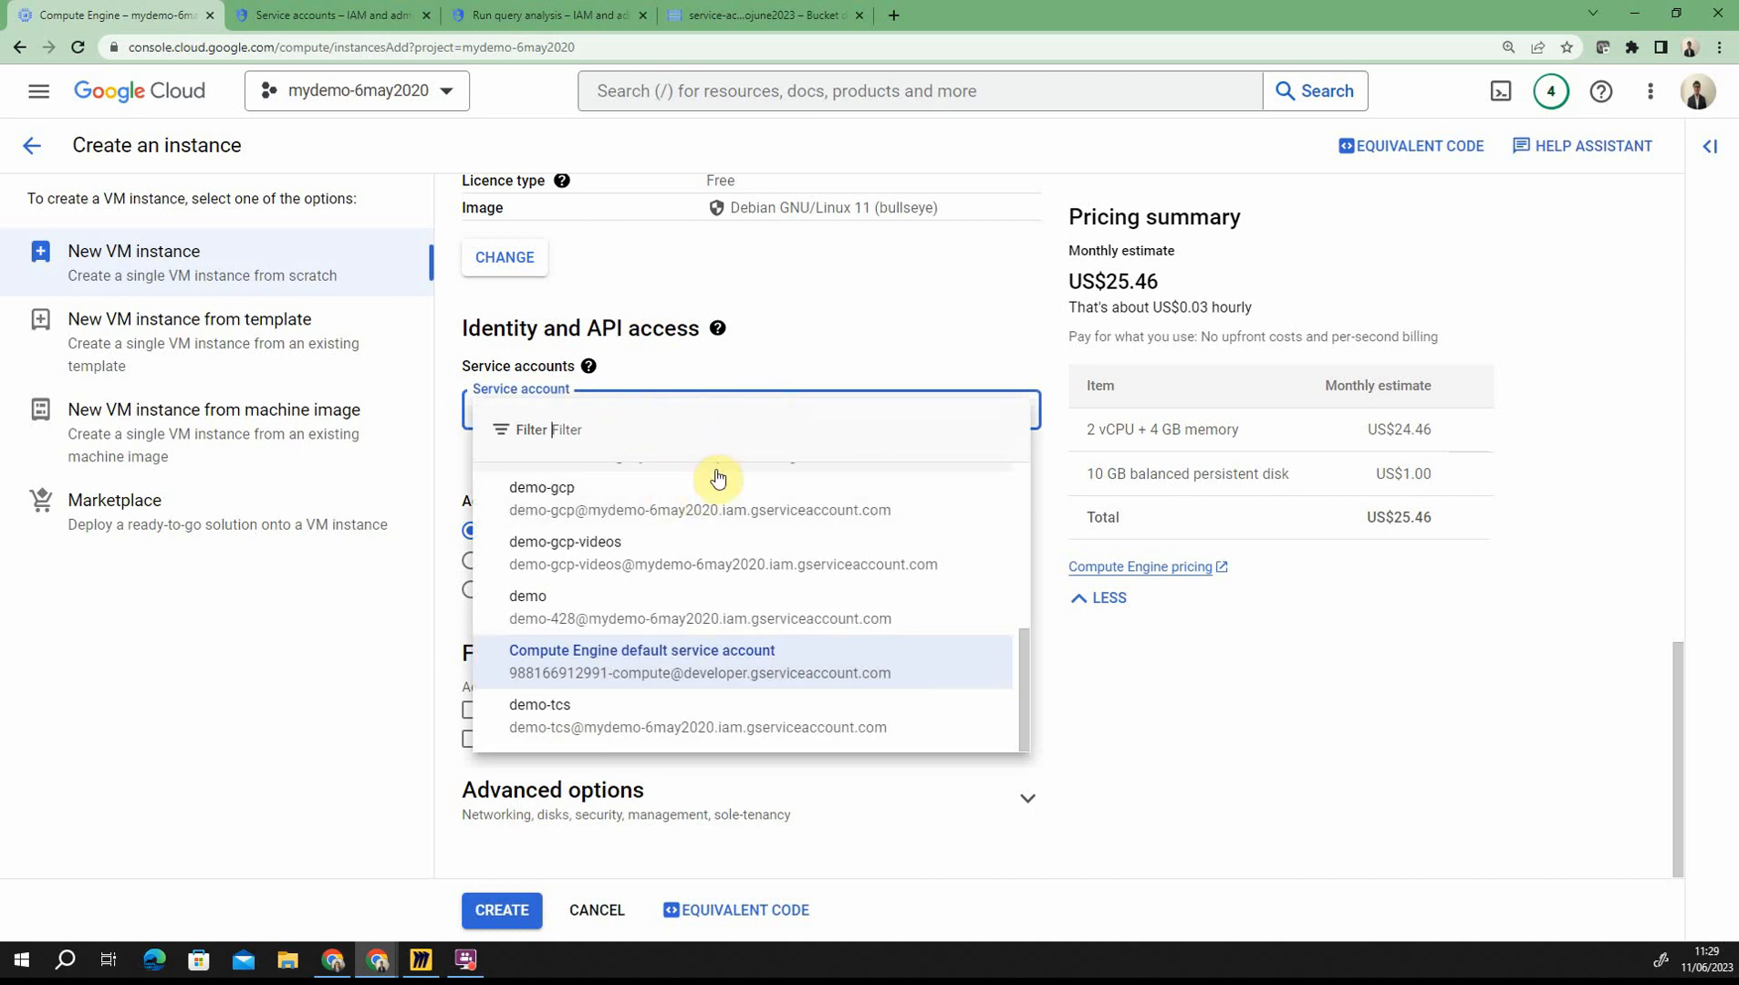
scroll(693, 669, "up", 3)
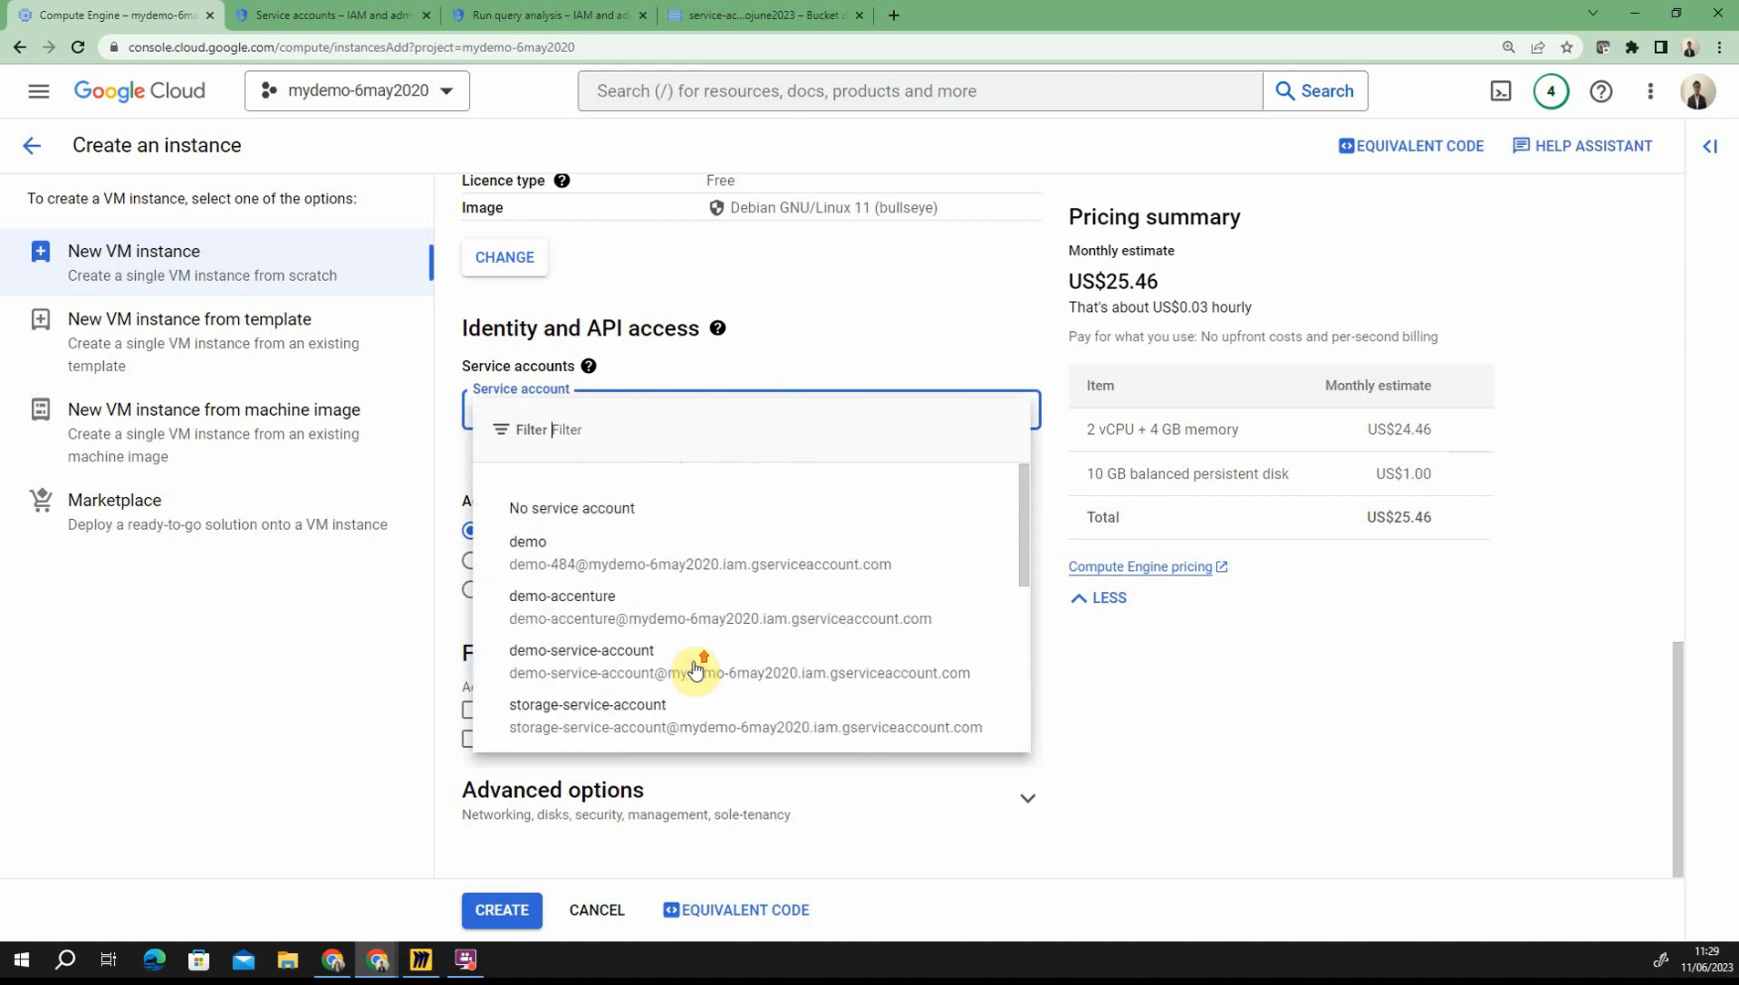
scroll(652, 680, "down", 1)
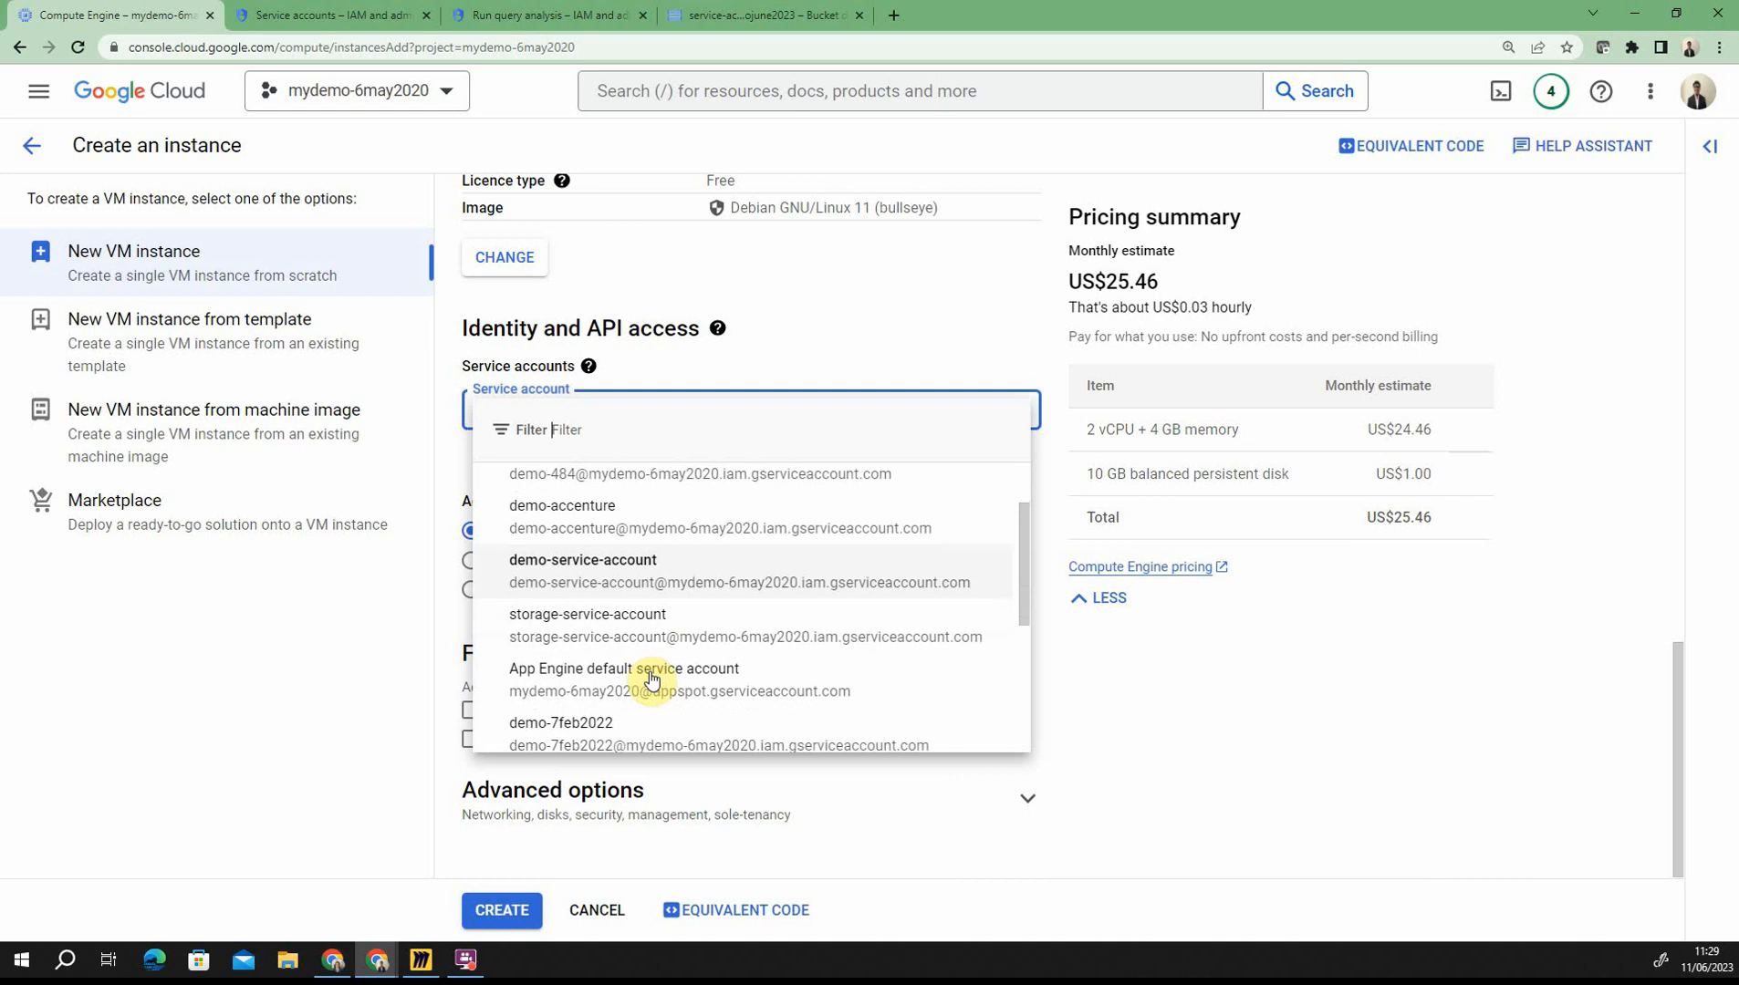
scroll(652, 645, "down", 1)
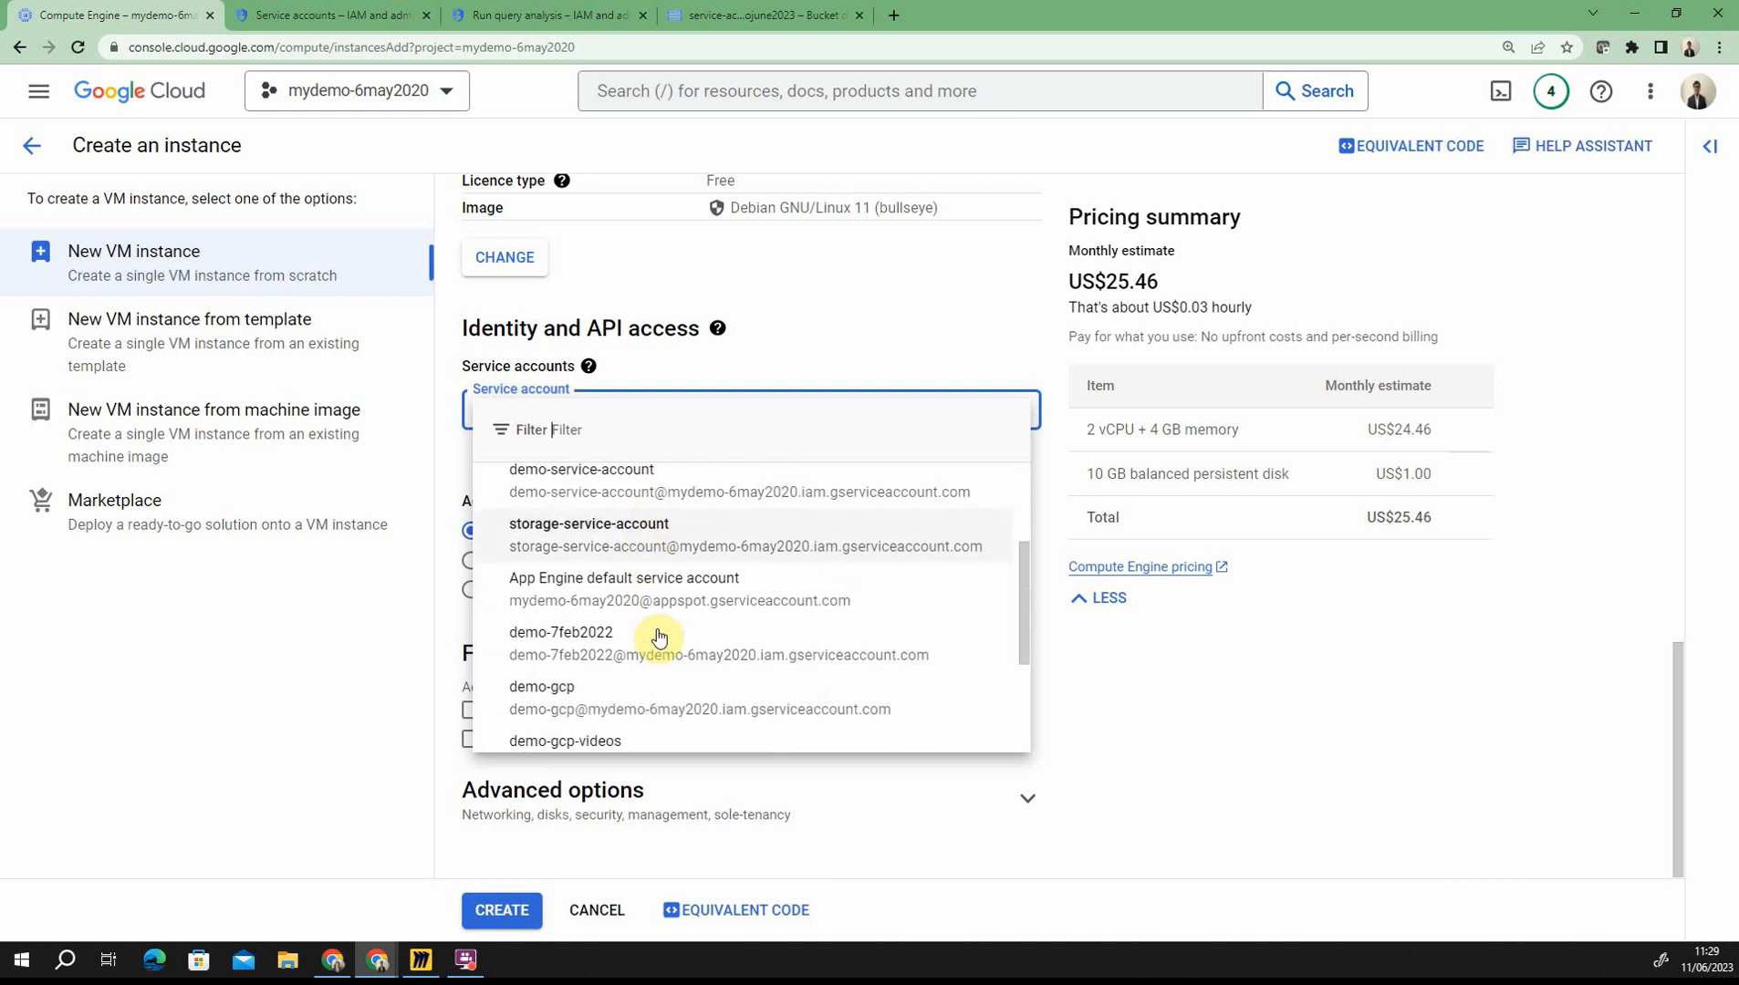
left_click(678, 554)
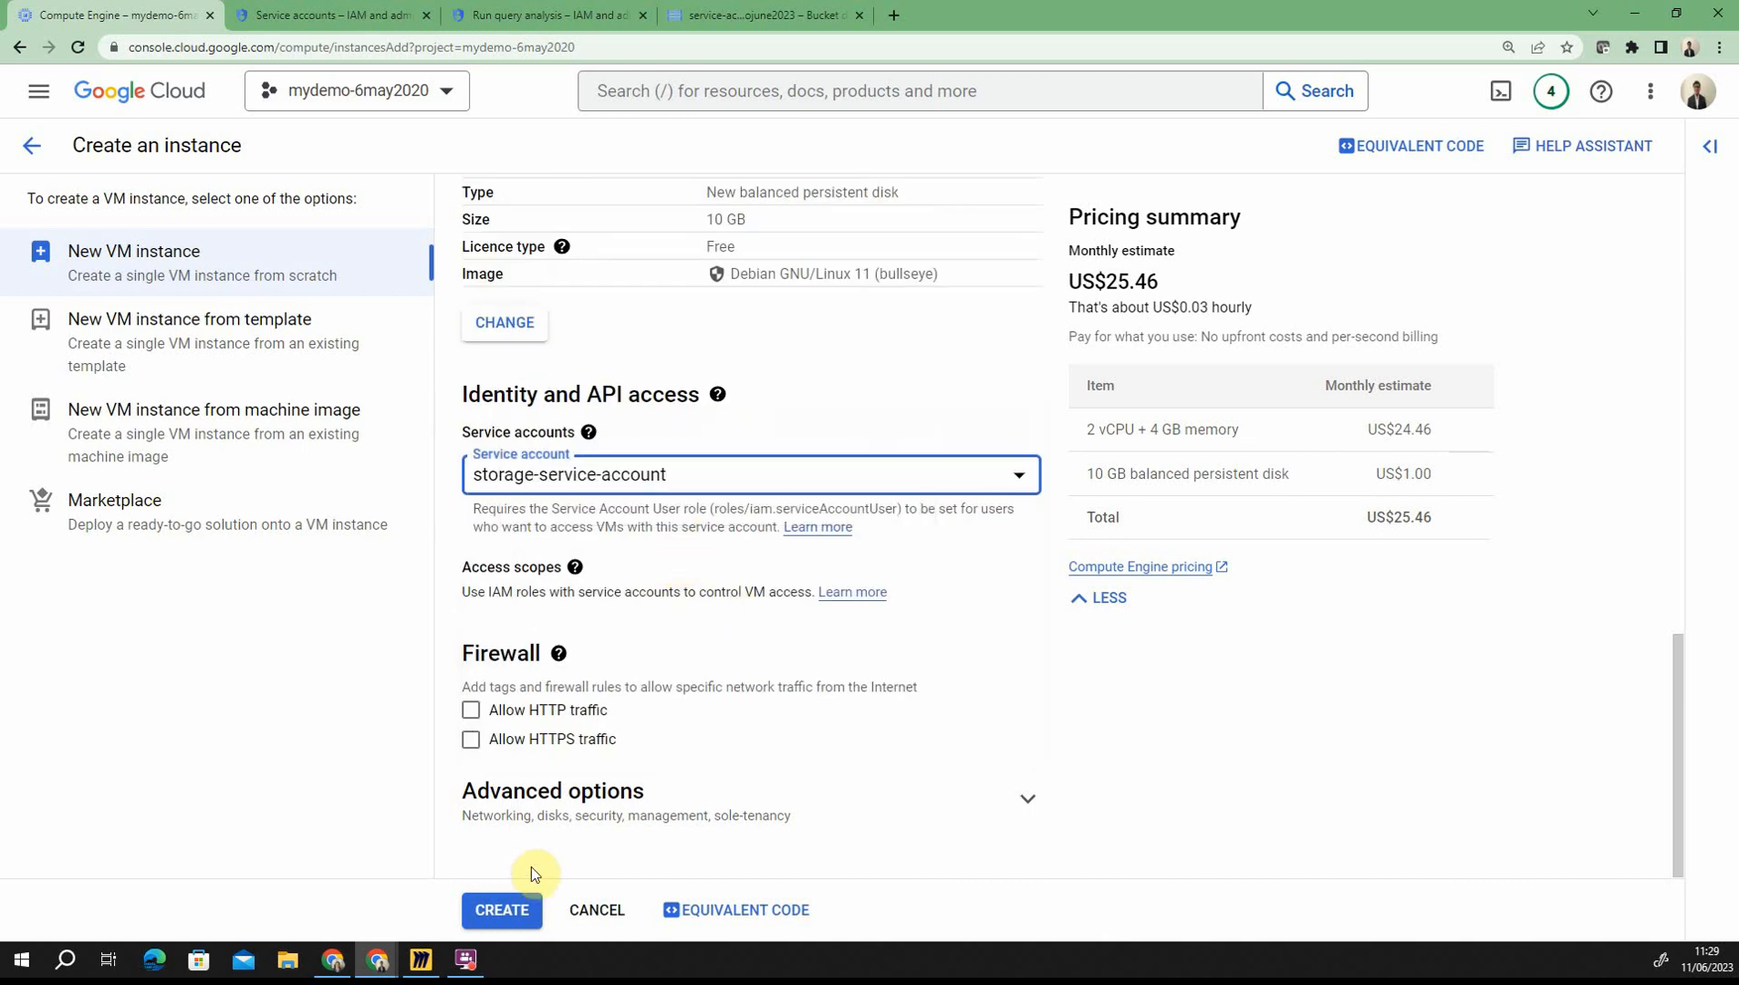
left_click(595, 911)
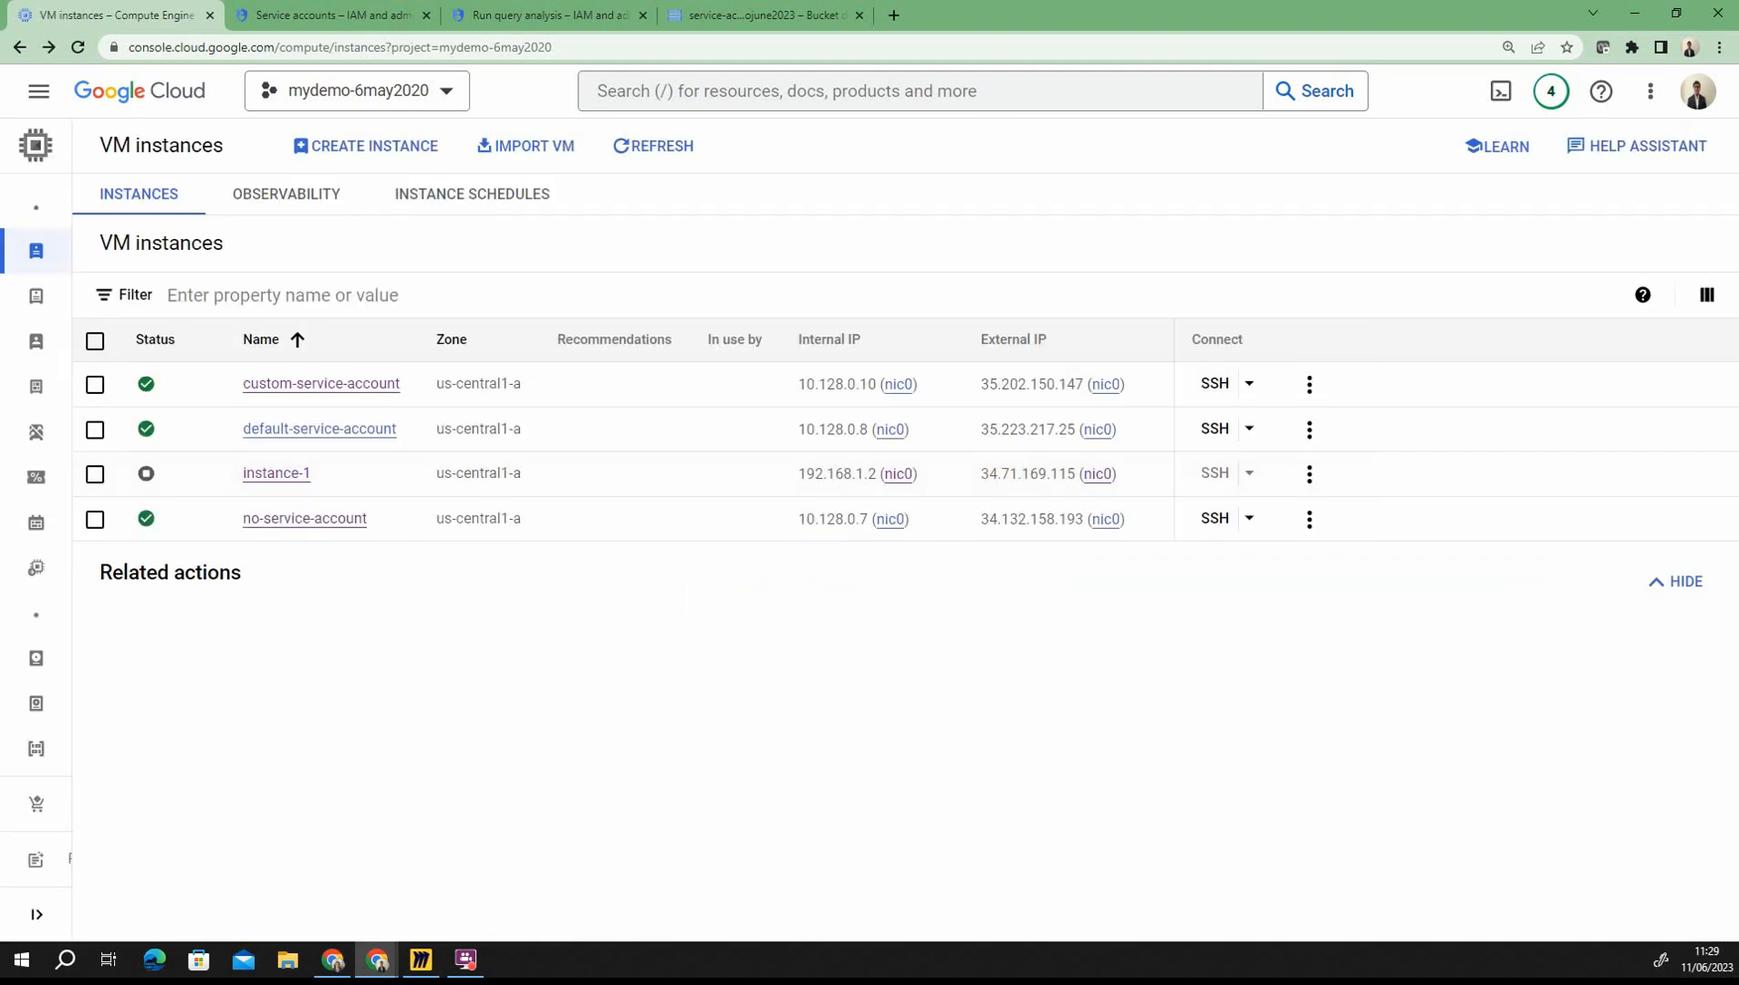
Open SSH sessions to the custom-service-account, default-service-account and no-service-account VMs and arrange their windows
left_click_drag(1347, 296, 508, 120)
left_click(1210, 430)
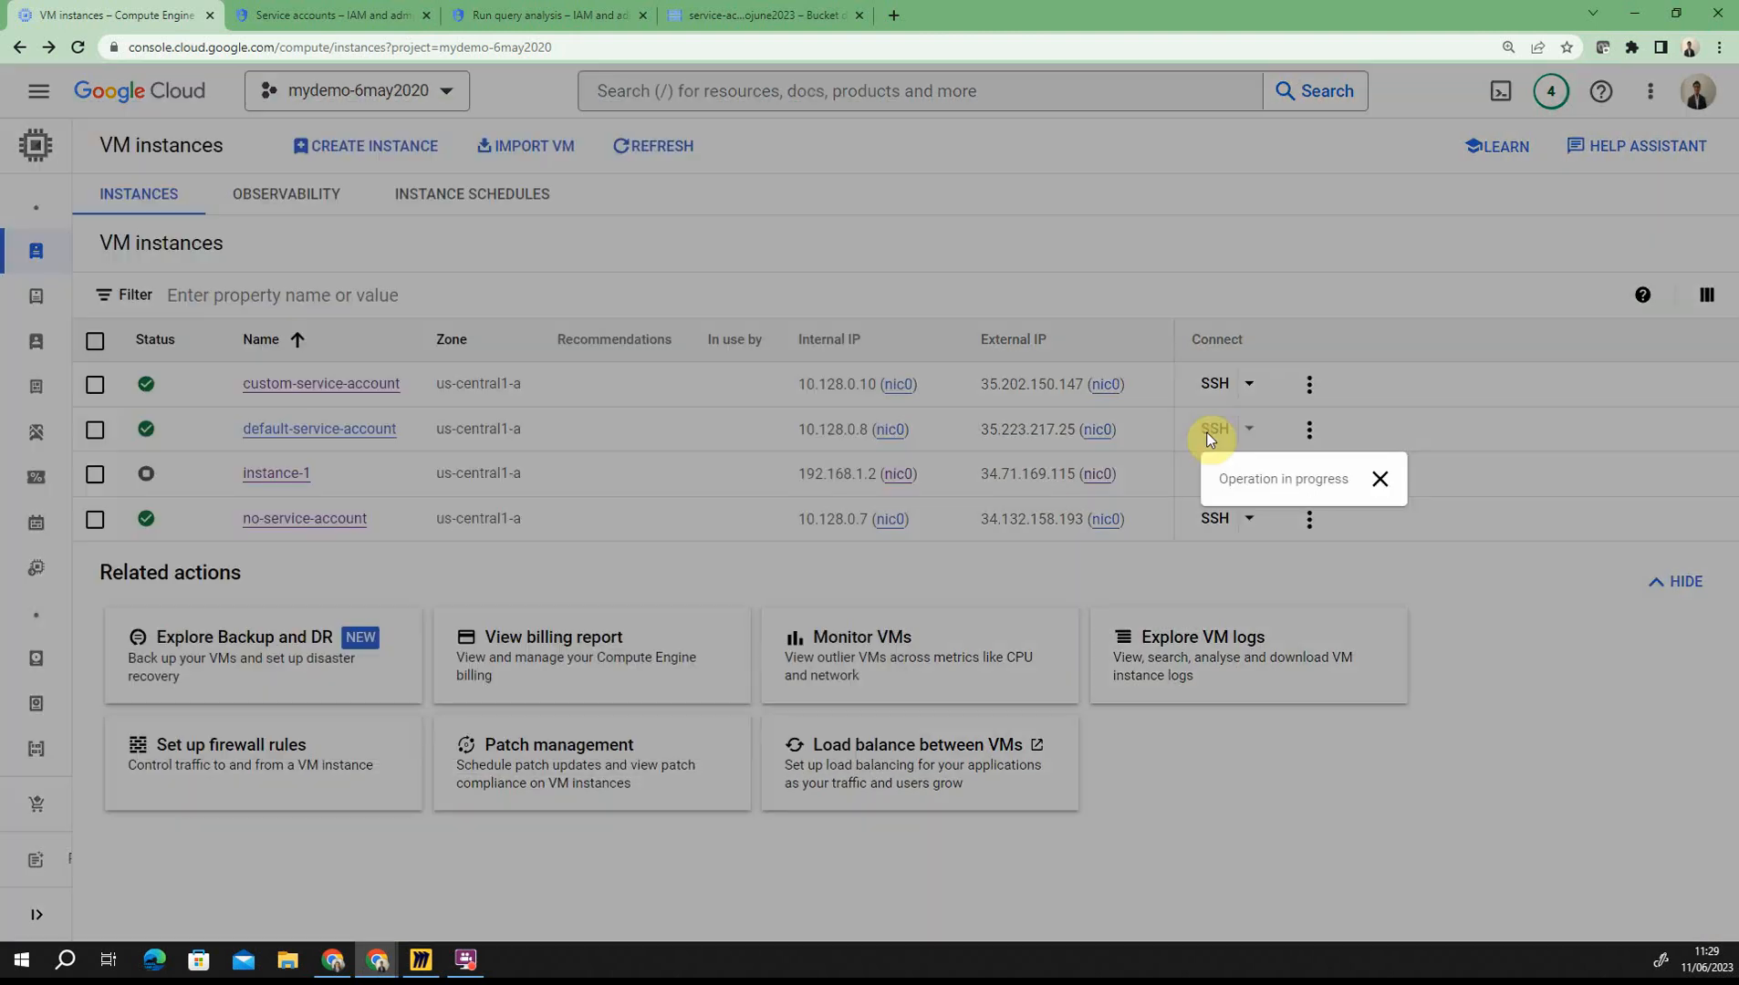
left_click_drag(1091, 294, 381, 159)
left_click(1212, 529)
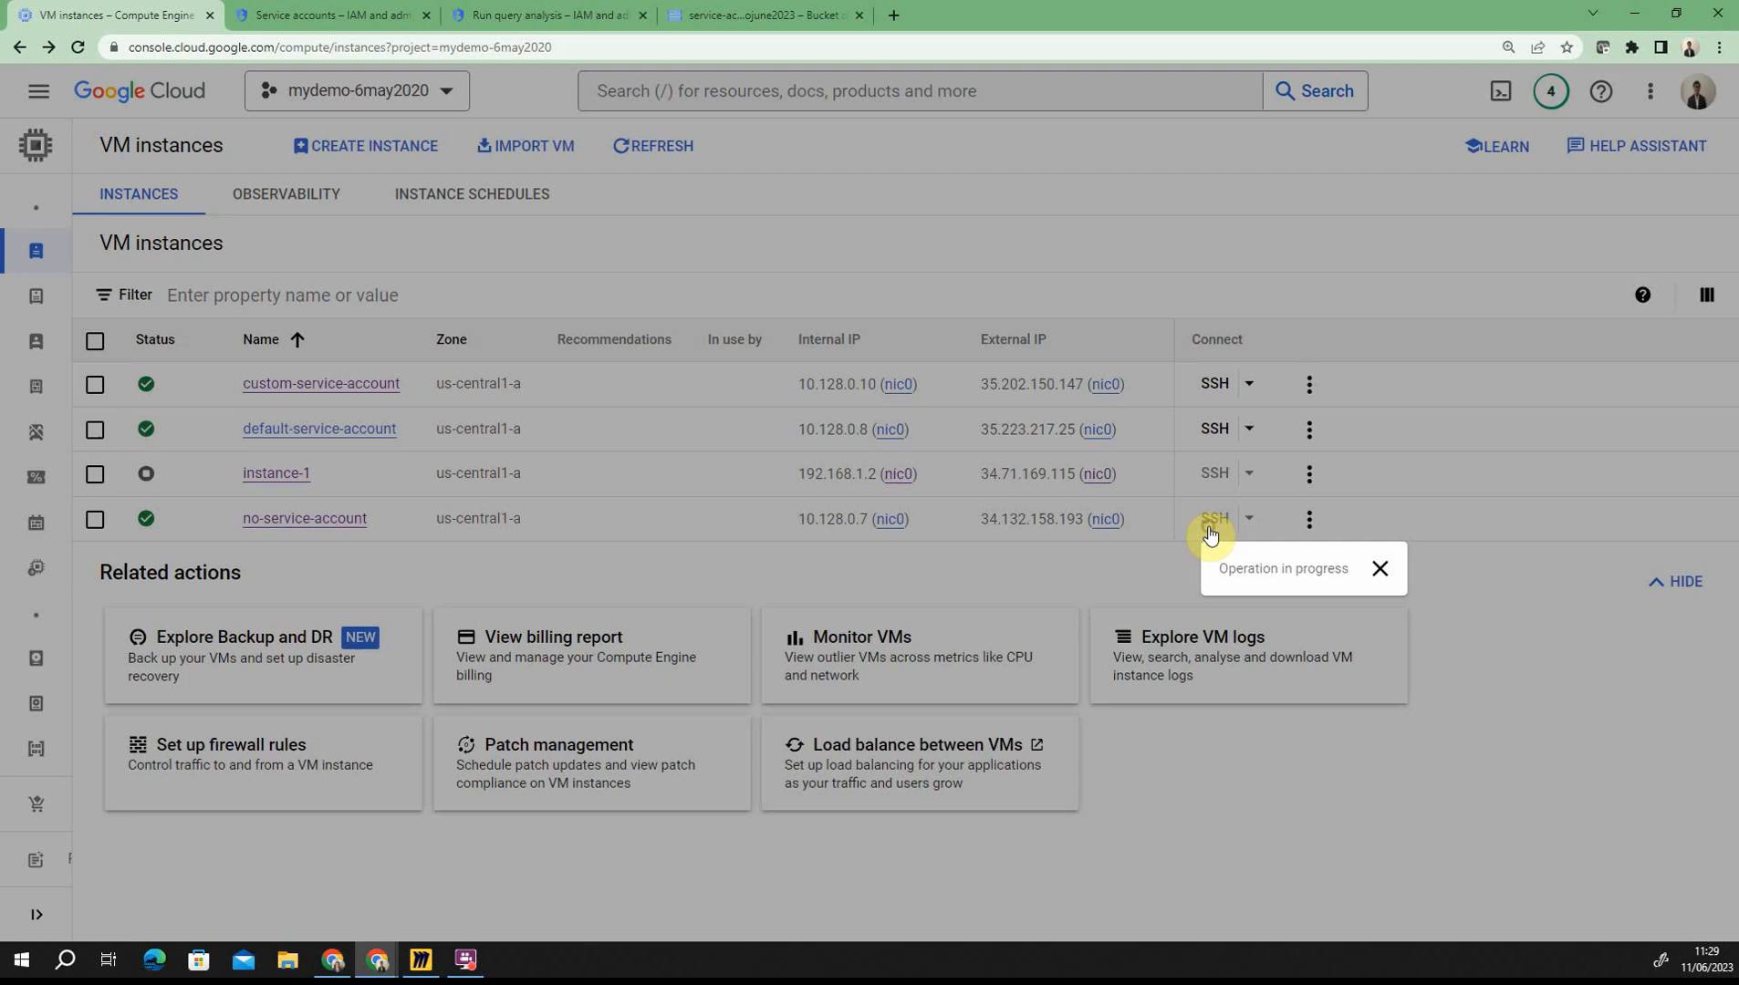
left_click_drag(1092, 290, 1099, 155)
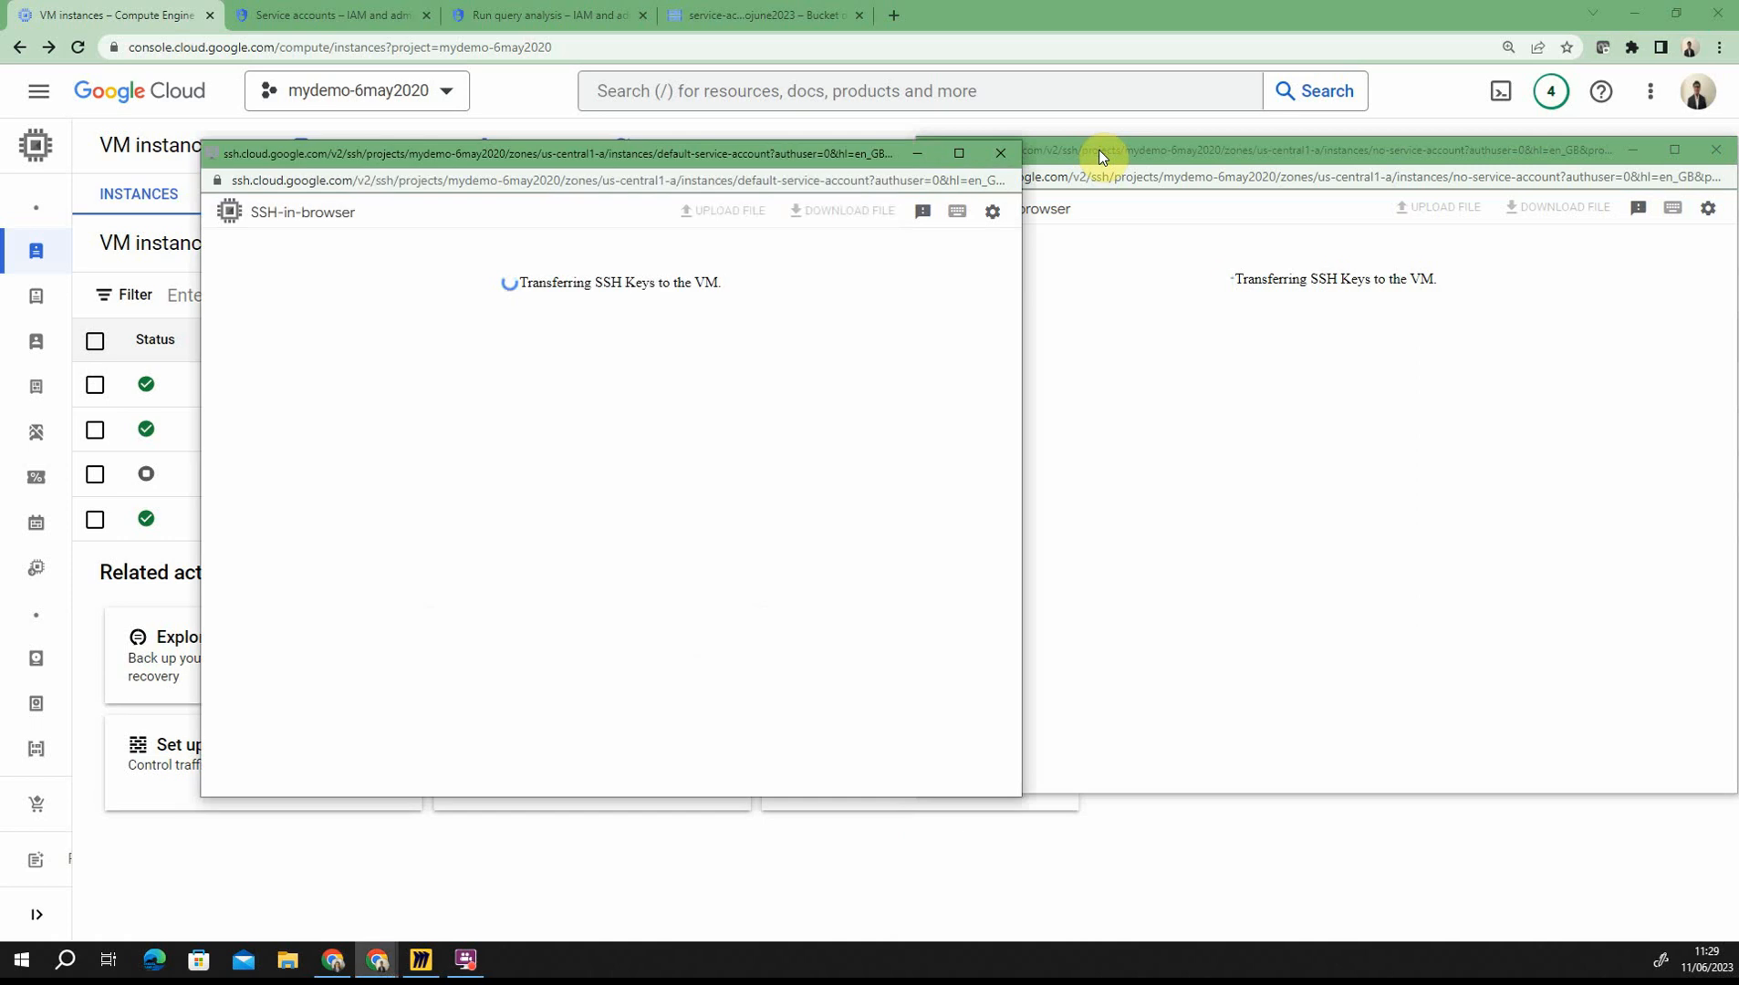
left_click_drag(398, 136, 422, 157)
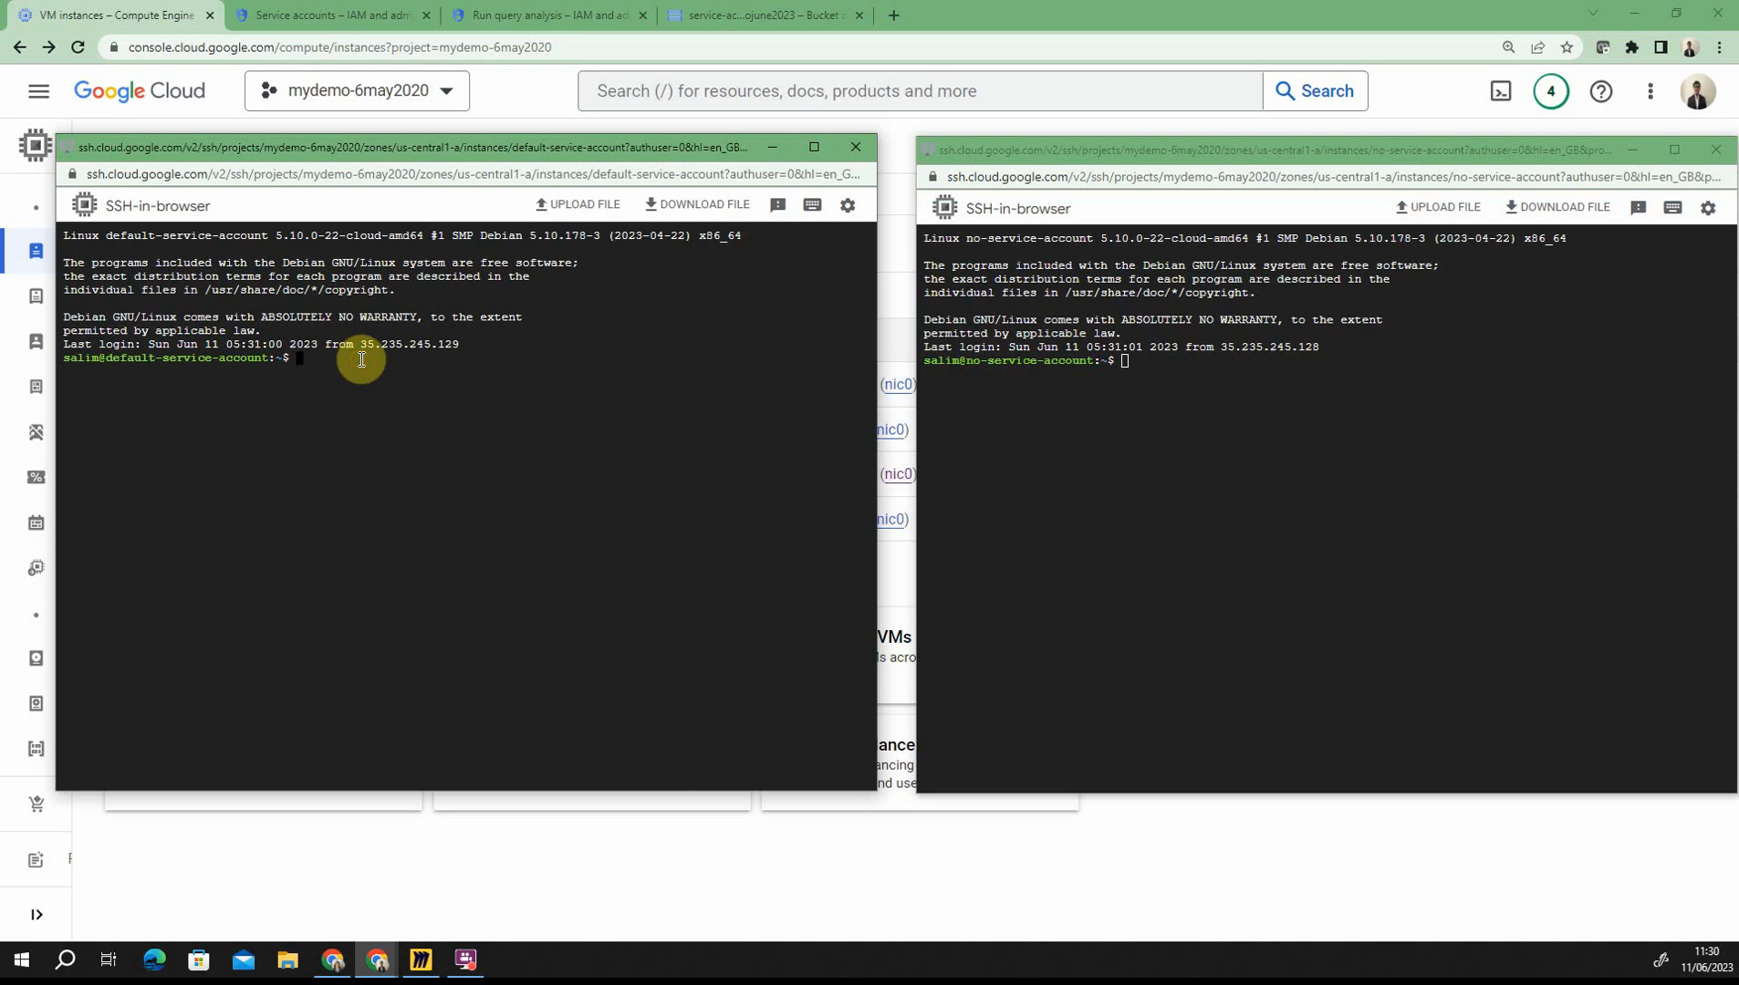
List the project's storage buckets with gsutil ls on the default-service-account VM
type("gsutil")
type("ls")
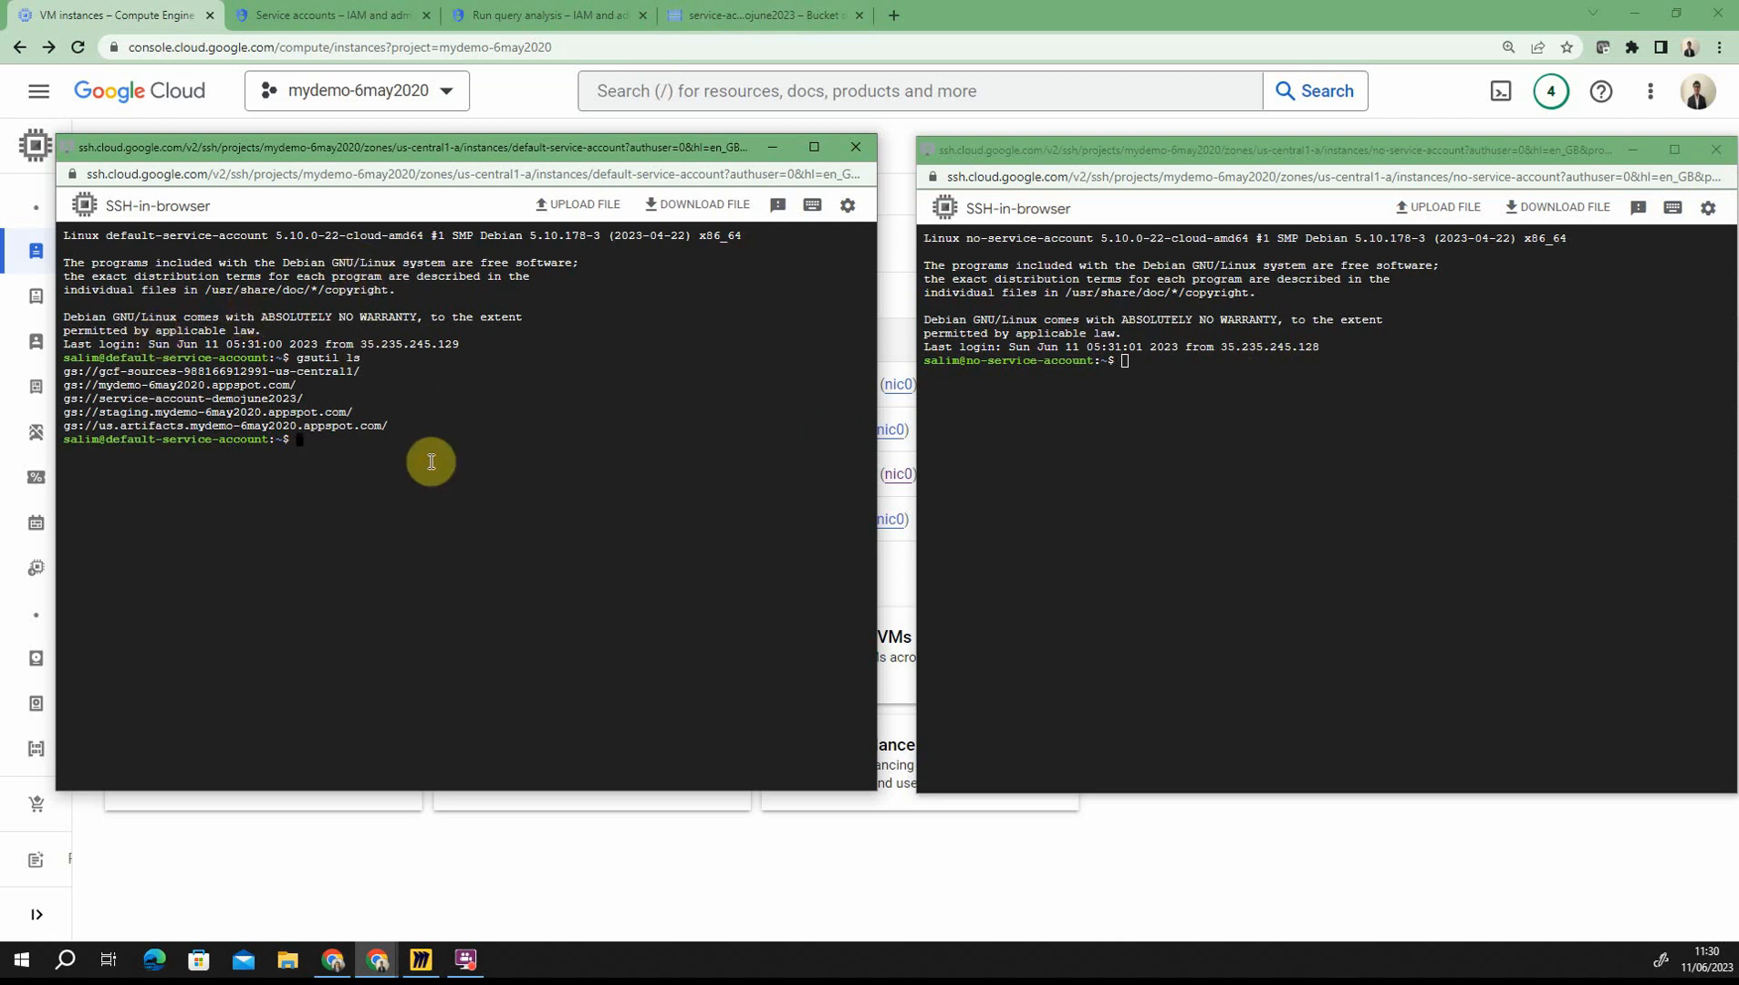
List the local files on the default-service-account VM and try to copy test.txt to gs://service-account-demojune2023/ with gsutil cp
type("ls")
key("Return")
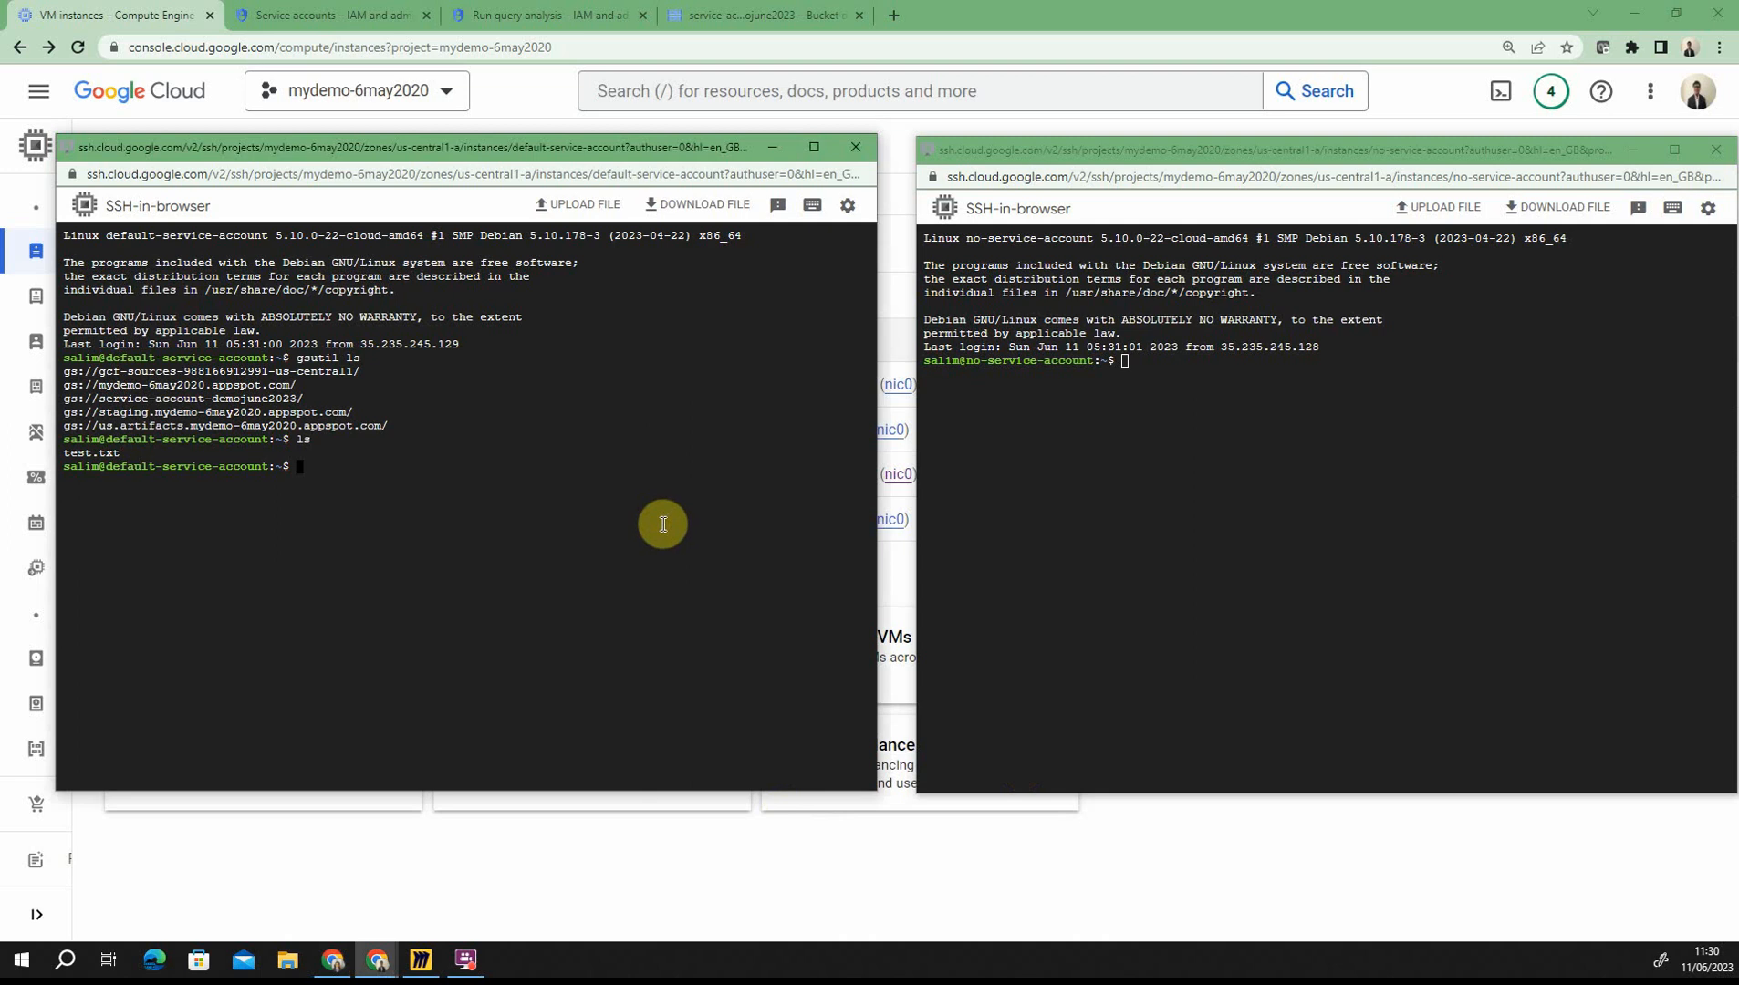
type("gsutil cp test.txt gs://service-account-demojune2023/")
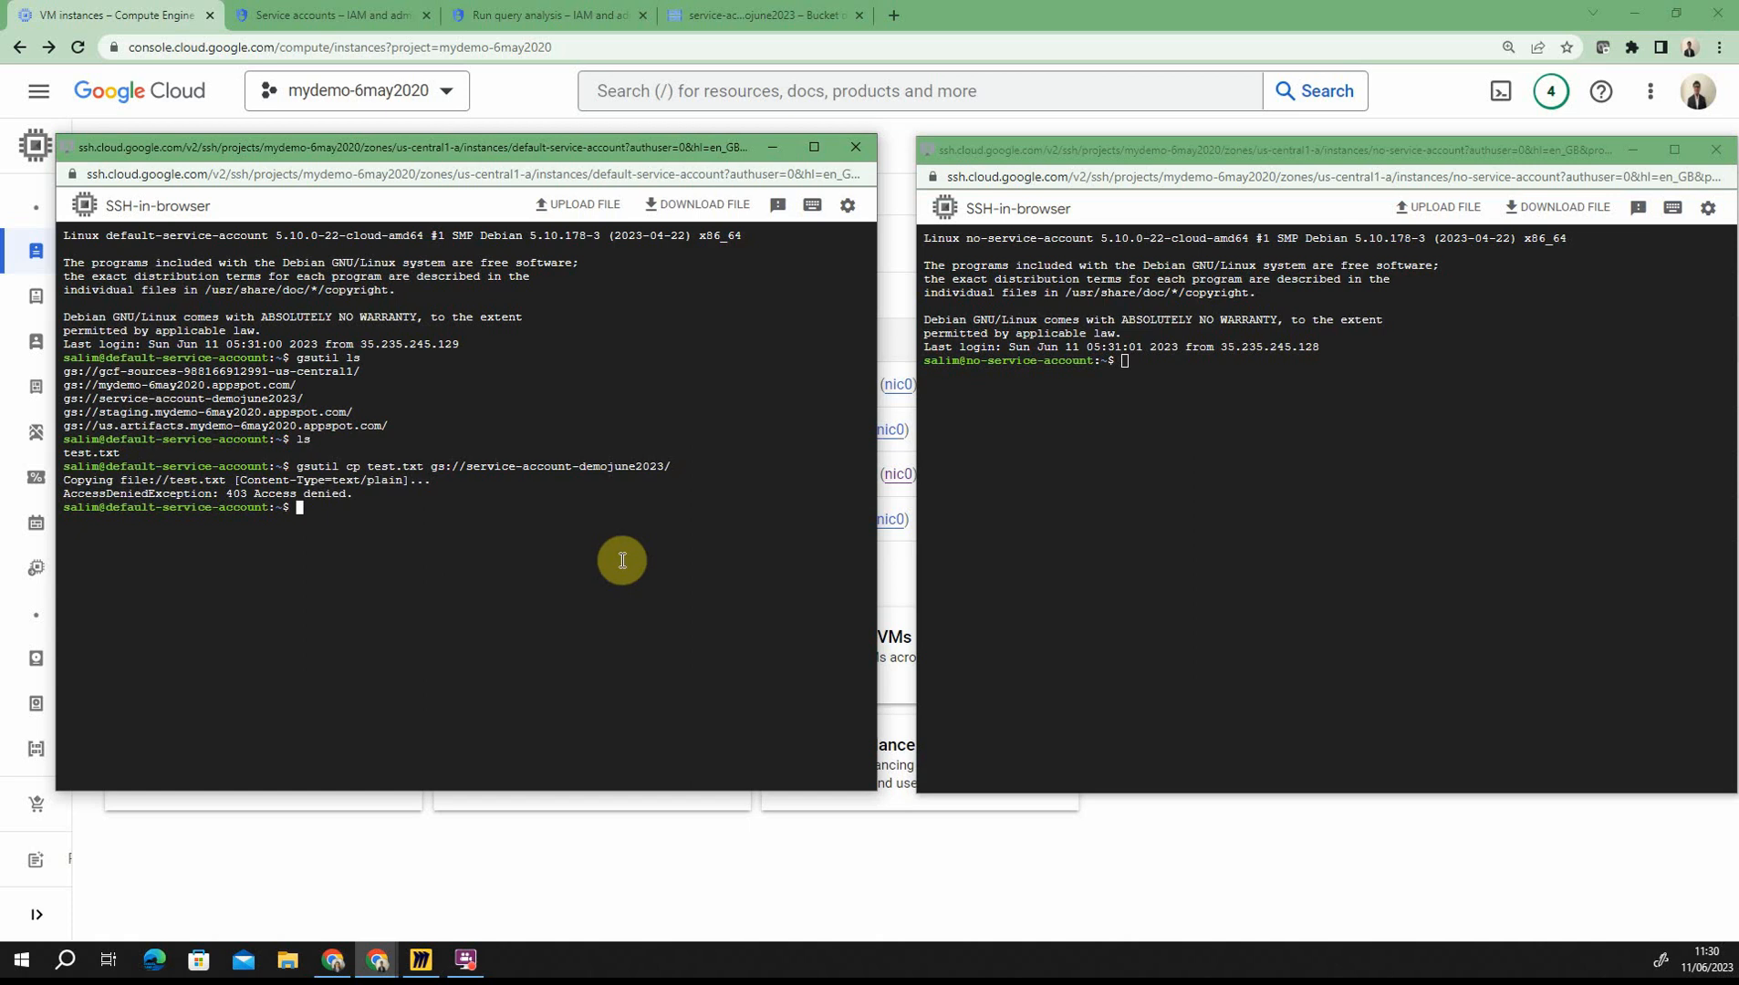
Try to list the project's storage buckets with gsutil ls on the no-service-account VM
left_click(1449, 564)
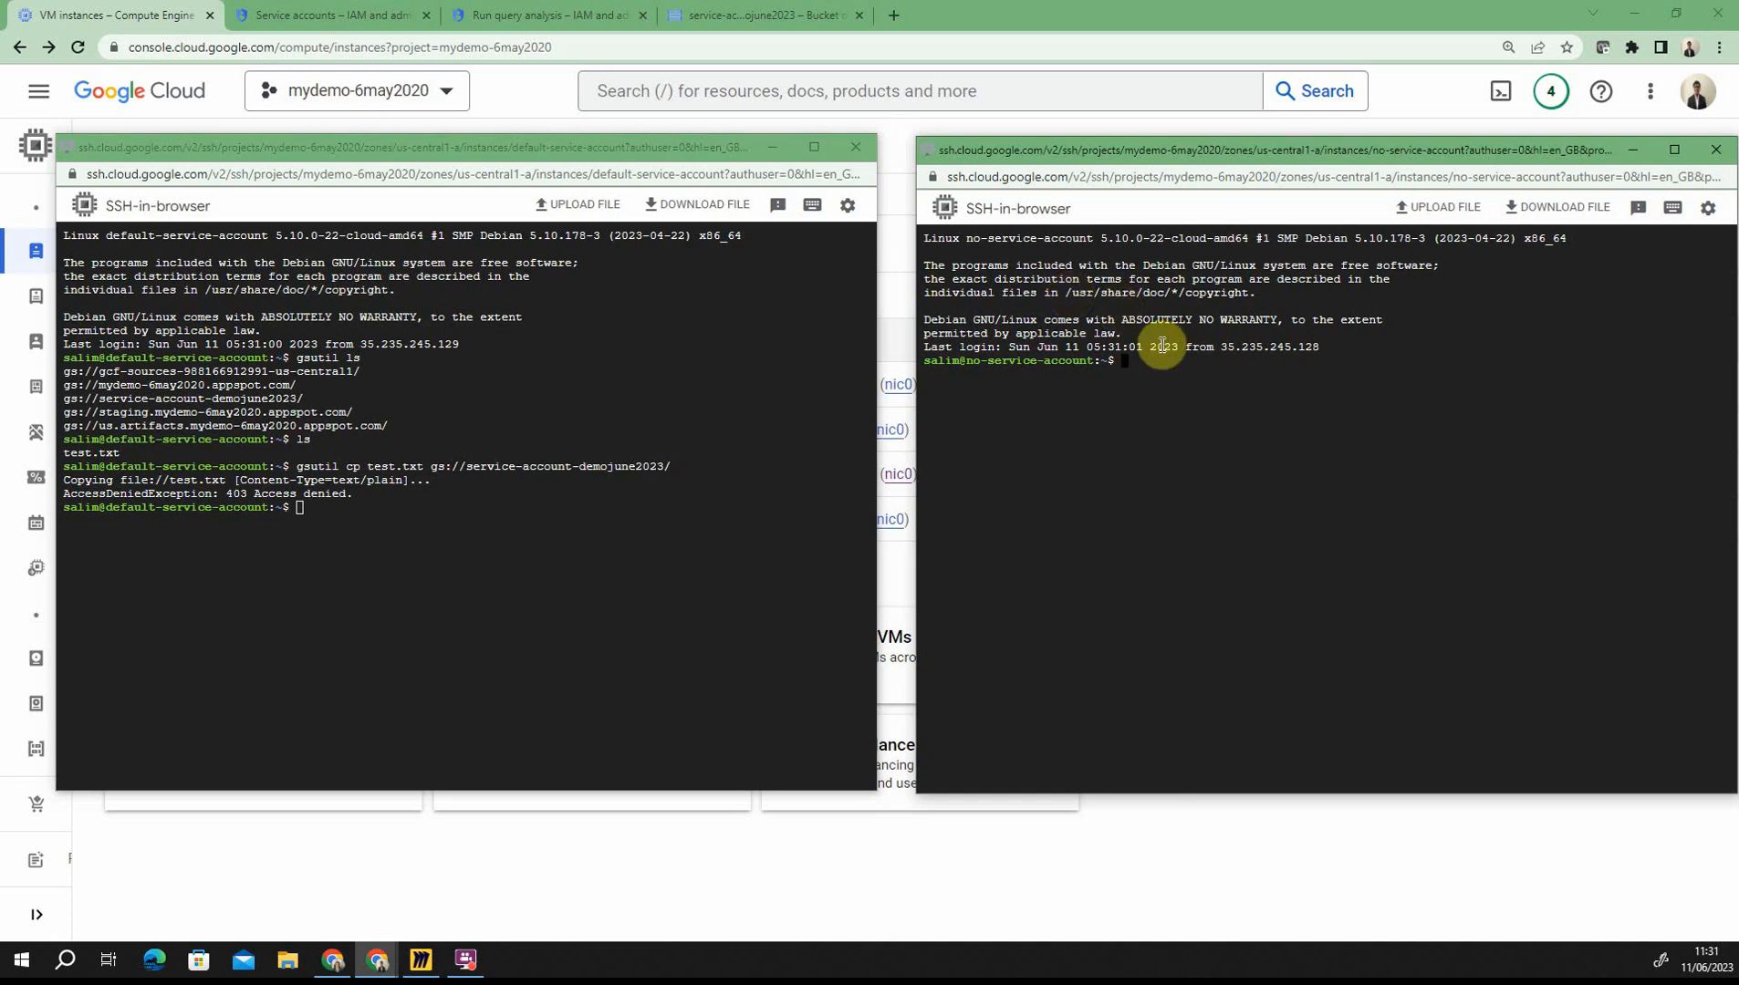
type("gsutil la")
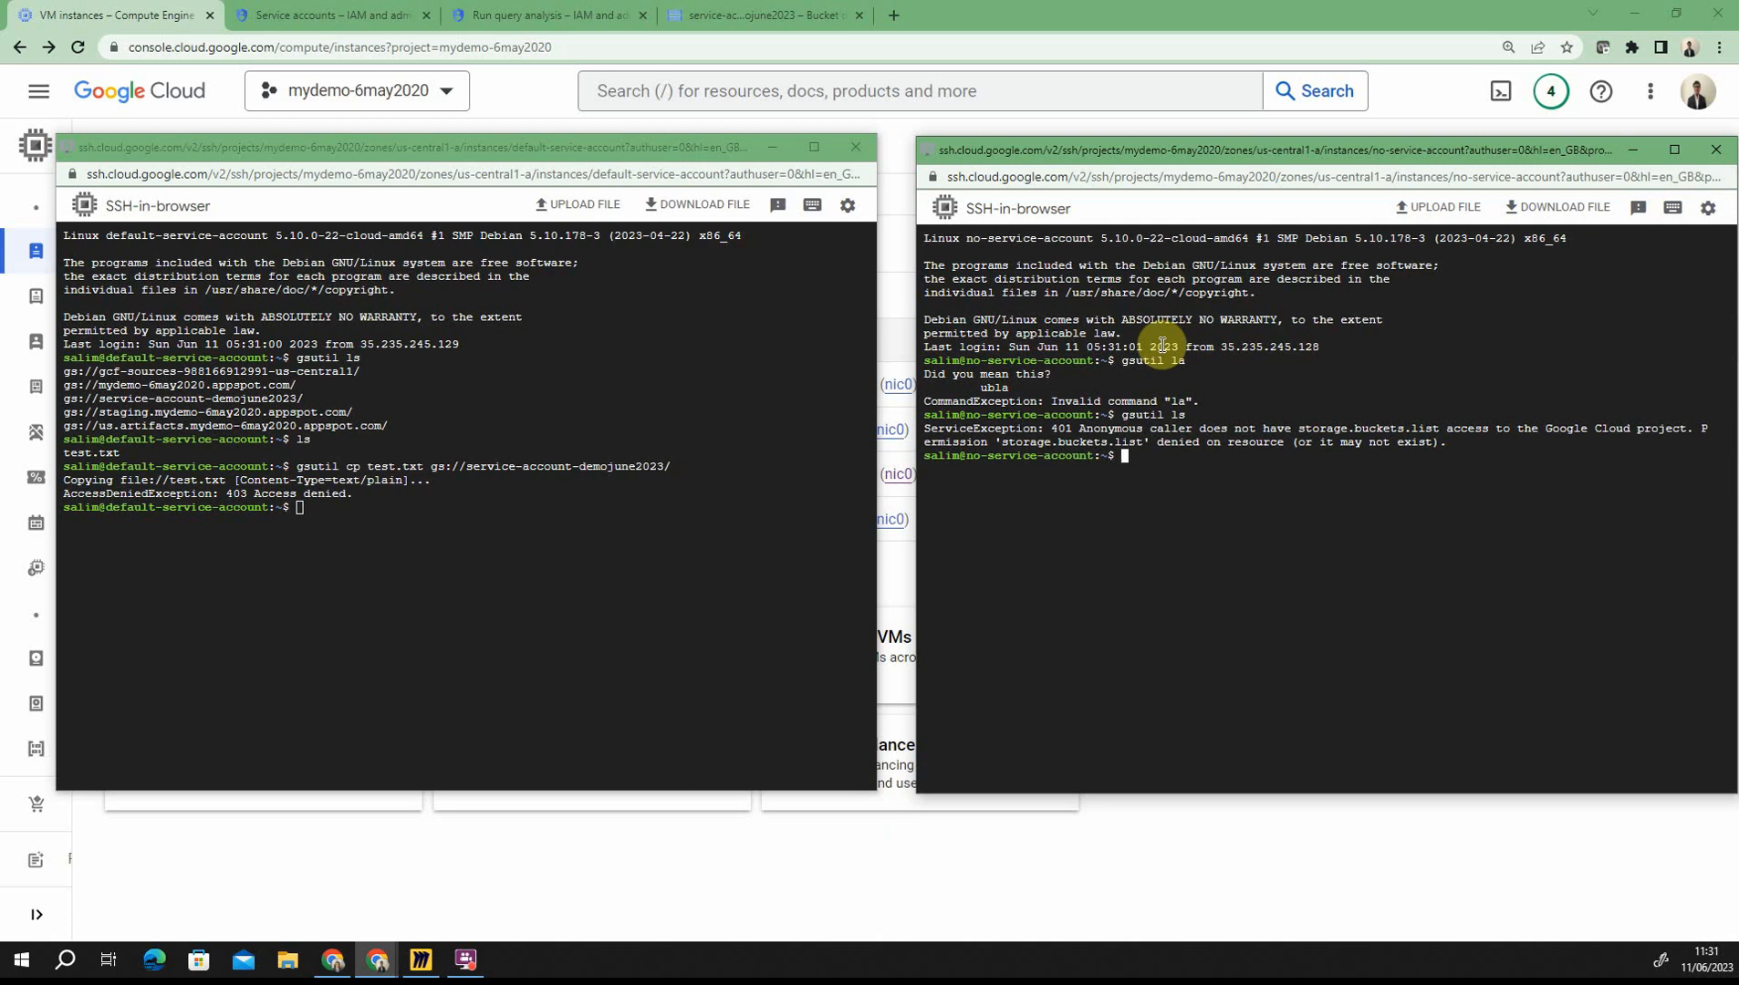
Bring up the custom-service-account VM's SSH session and list the storage buckets with gsutil ls
key("ctrl+2")
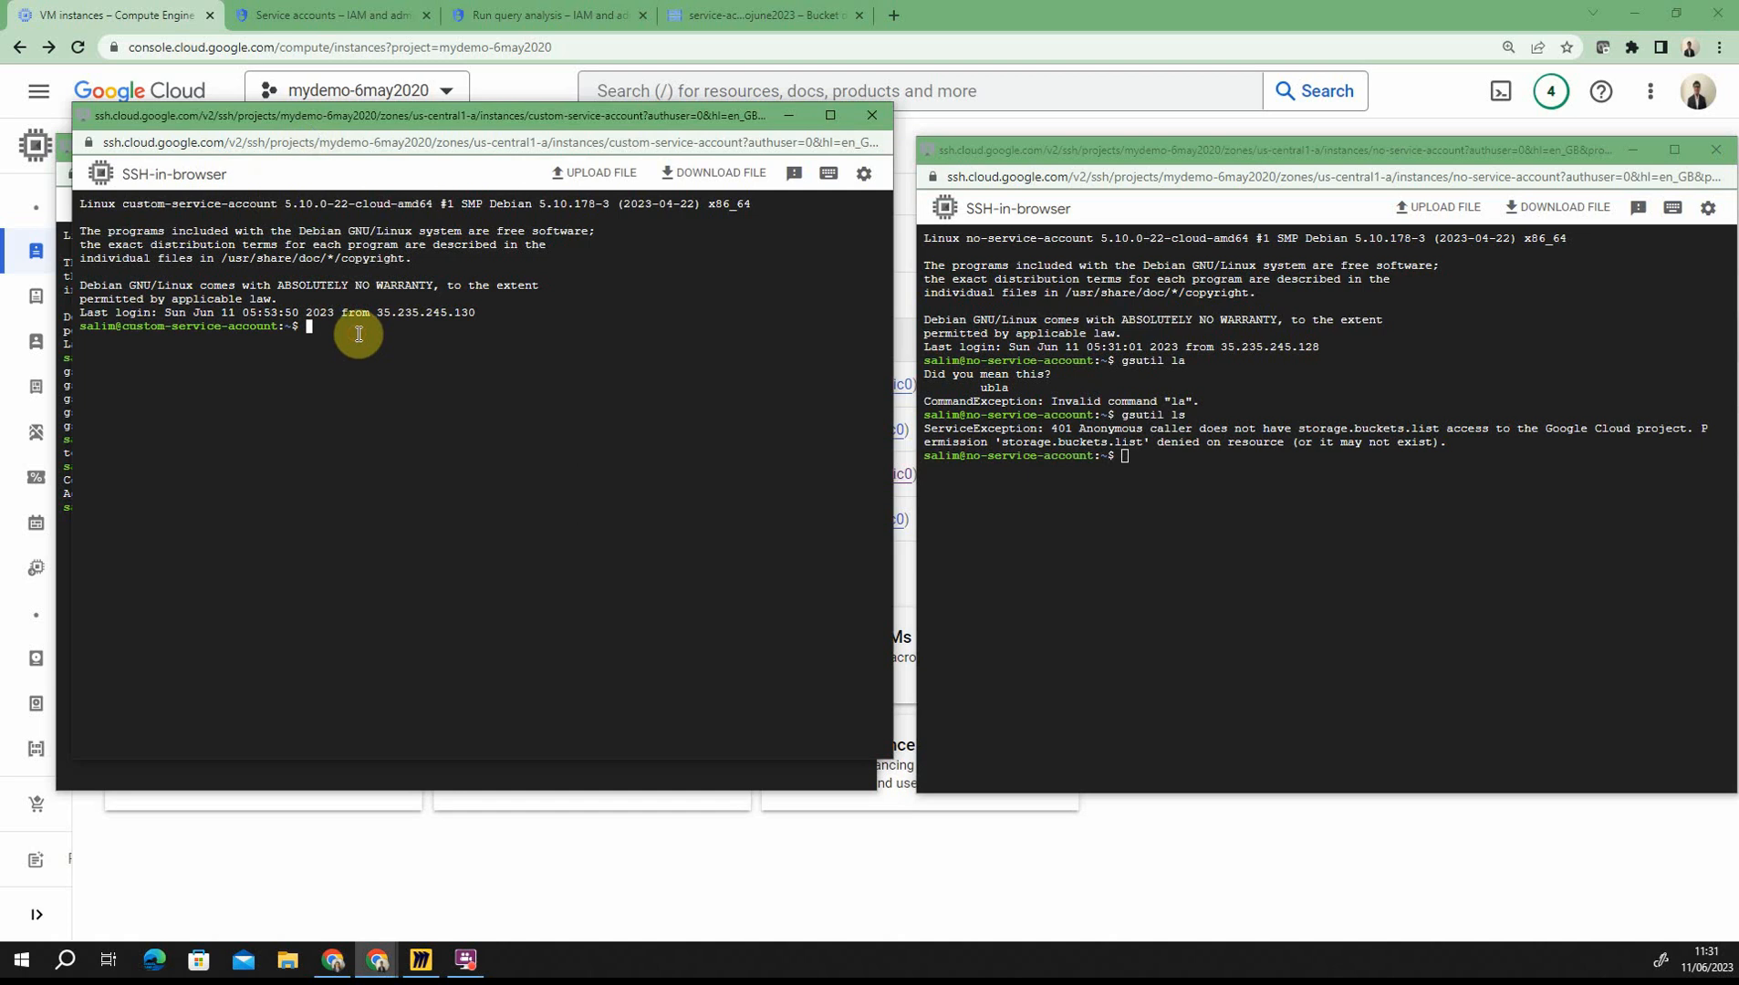
type("gsutil ls")
key("Return")
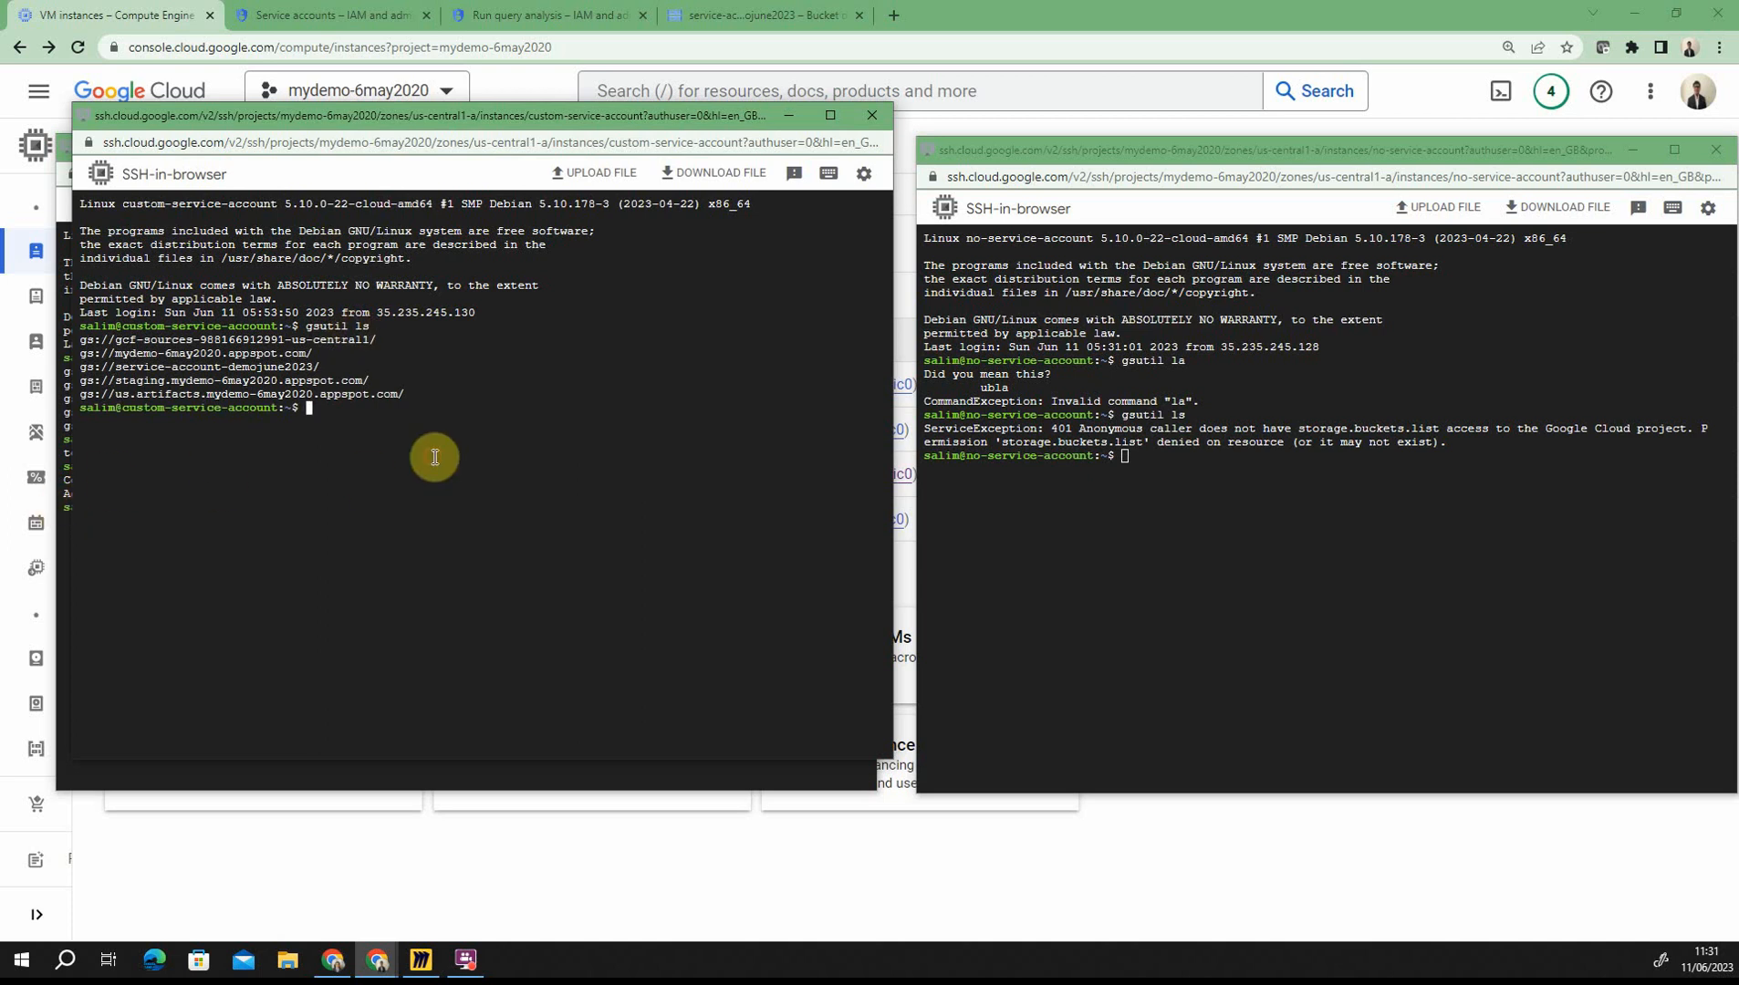
List the local files on the custom-service-account VM and copy test.txt to gs://service-account-demojune2023/ with gsutil cp
type("ls")
key("Return")
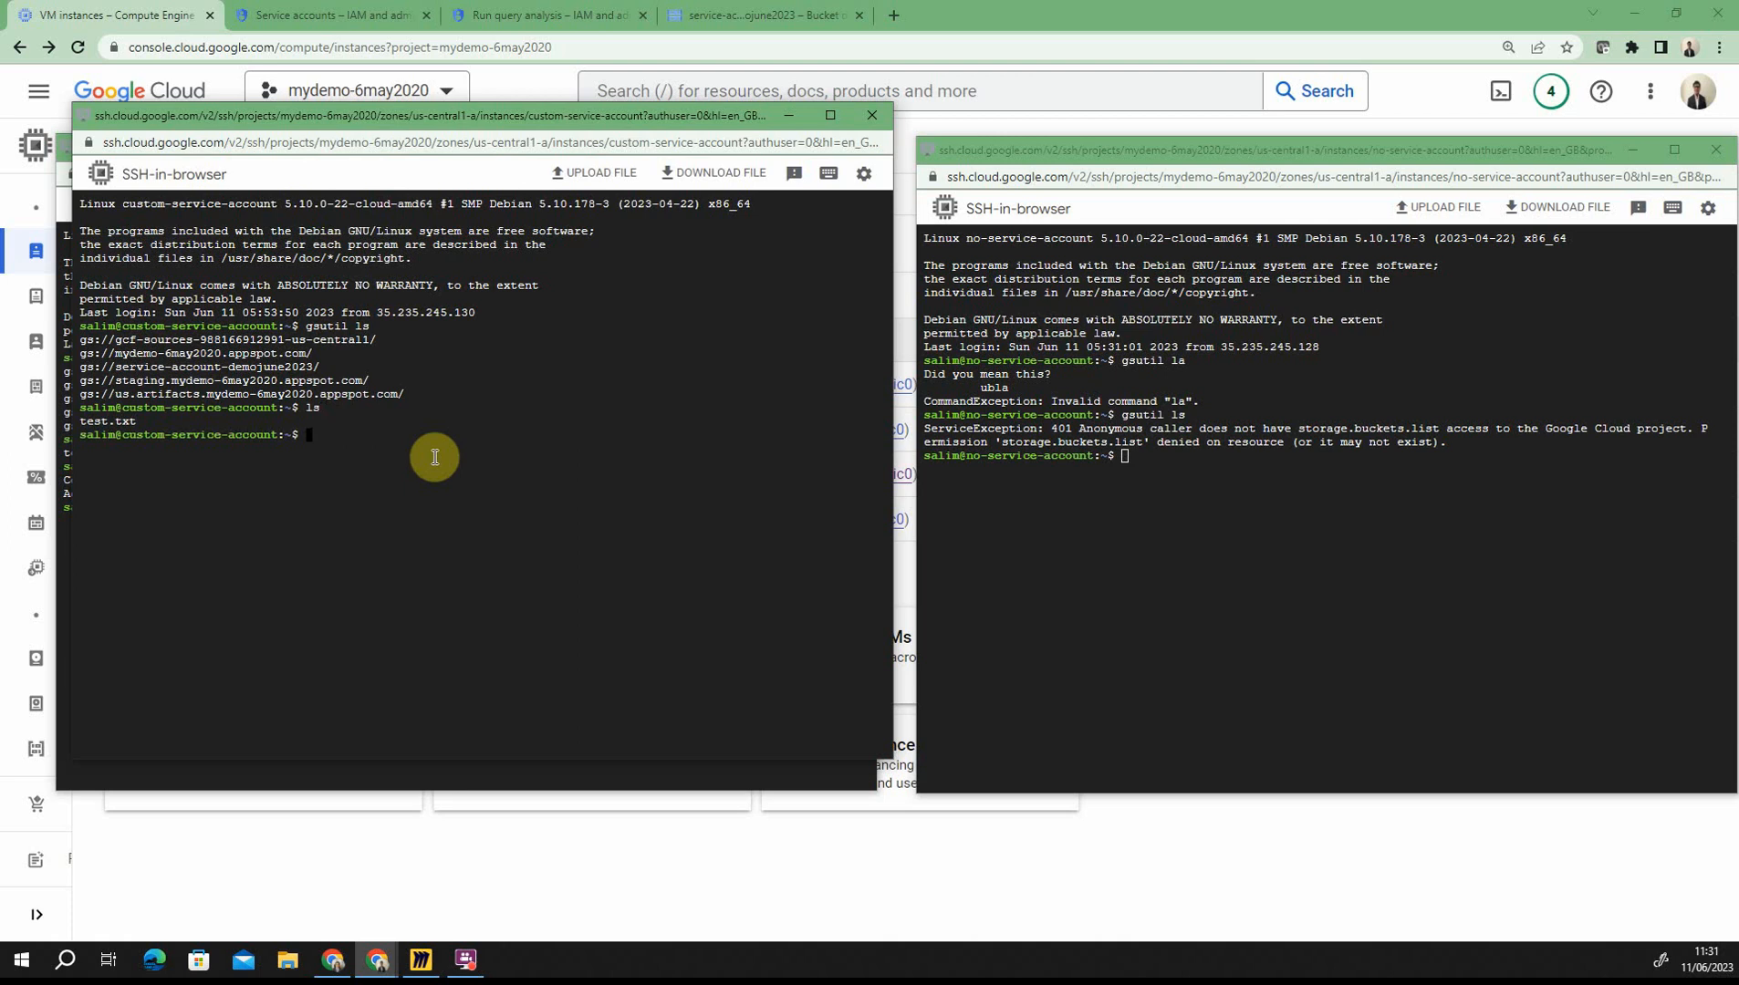
type("gsutil cp test.txt gs://service-account-demojune2023/")
key("Return")
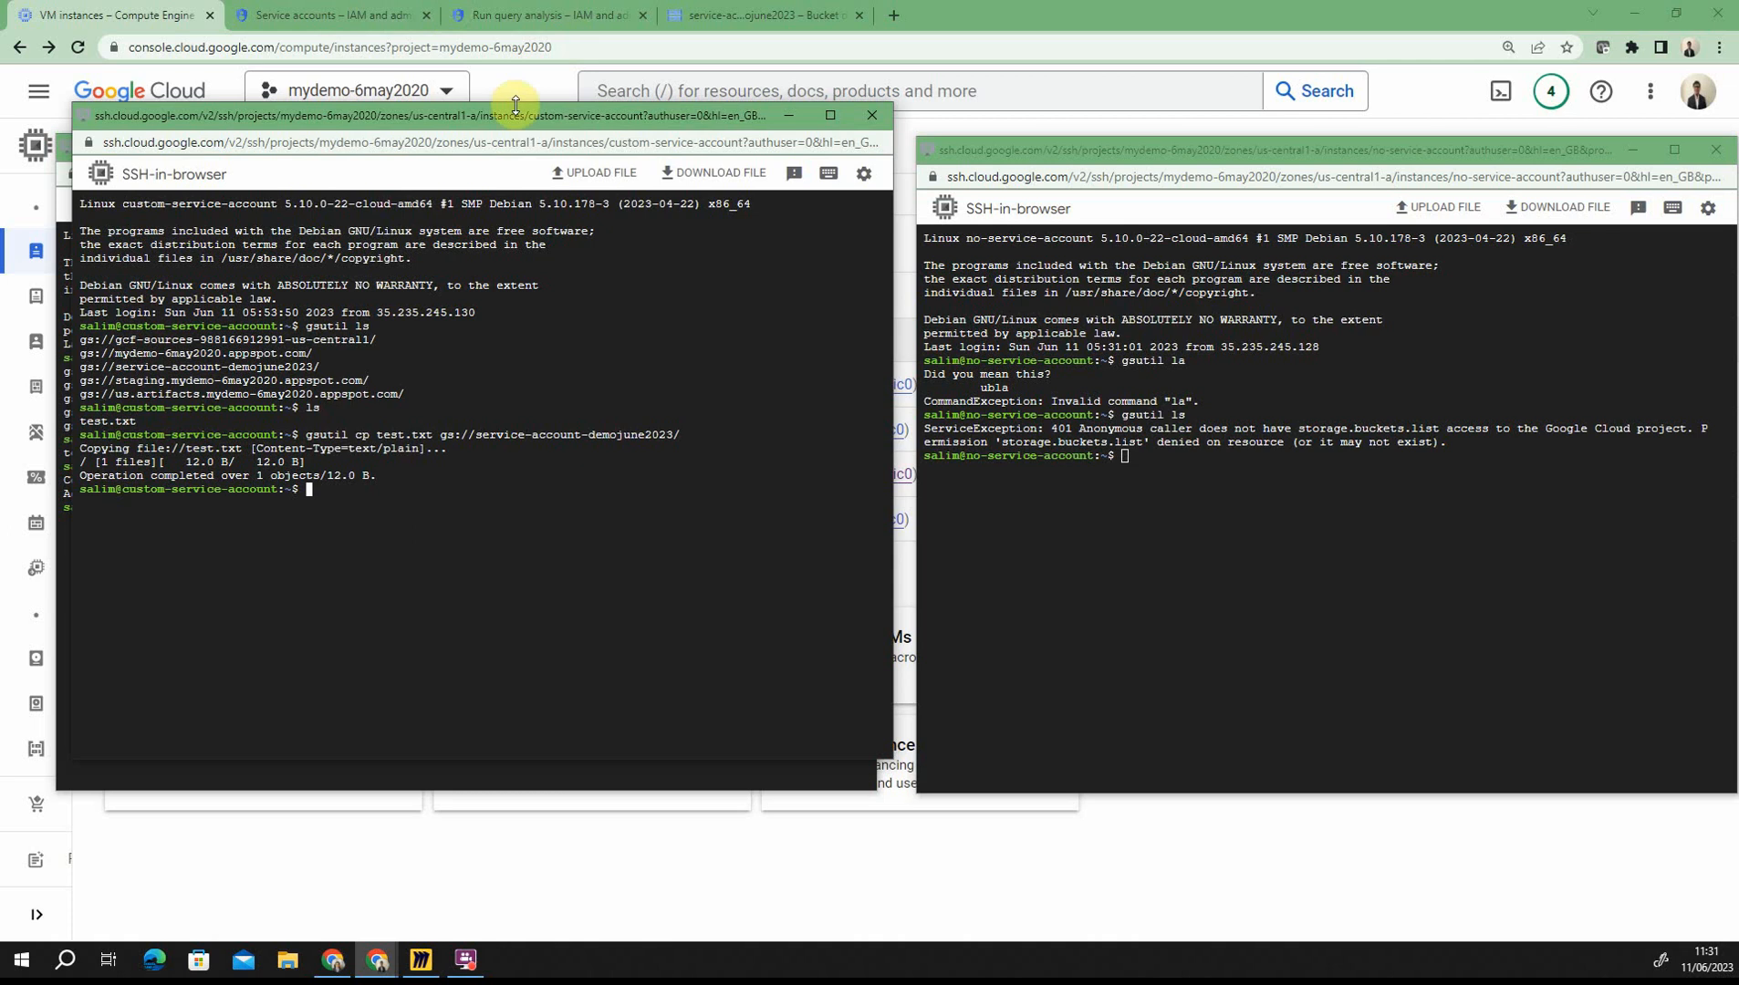
Go to the service-account-demojune2023 bucket's details page and reload it to check for test.txt
left_click(705, 16)
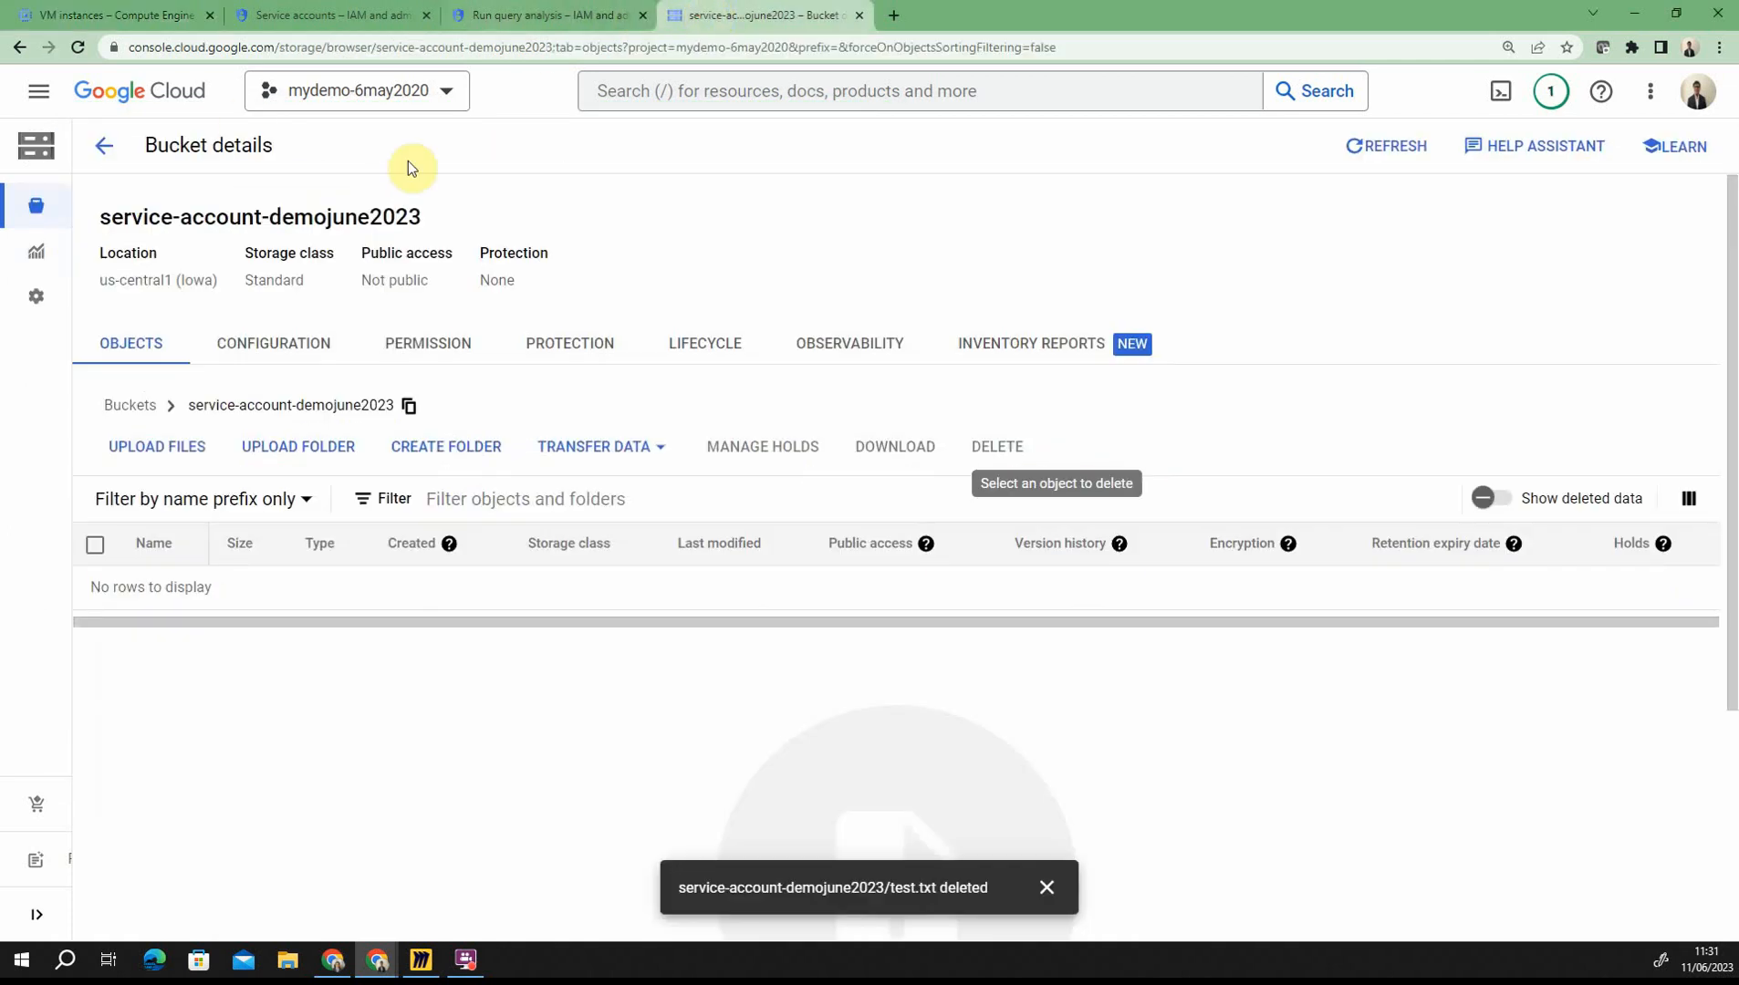
left_click(78, 47)
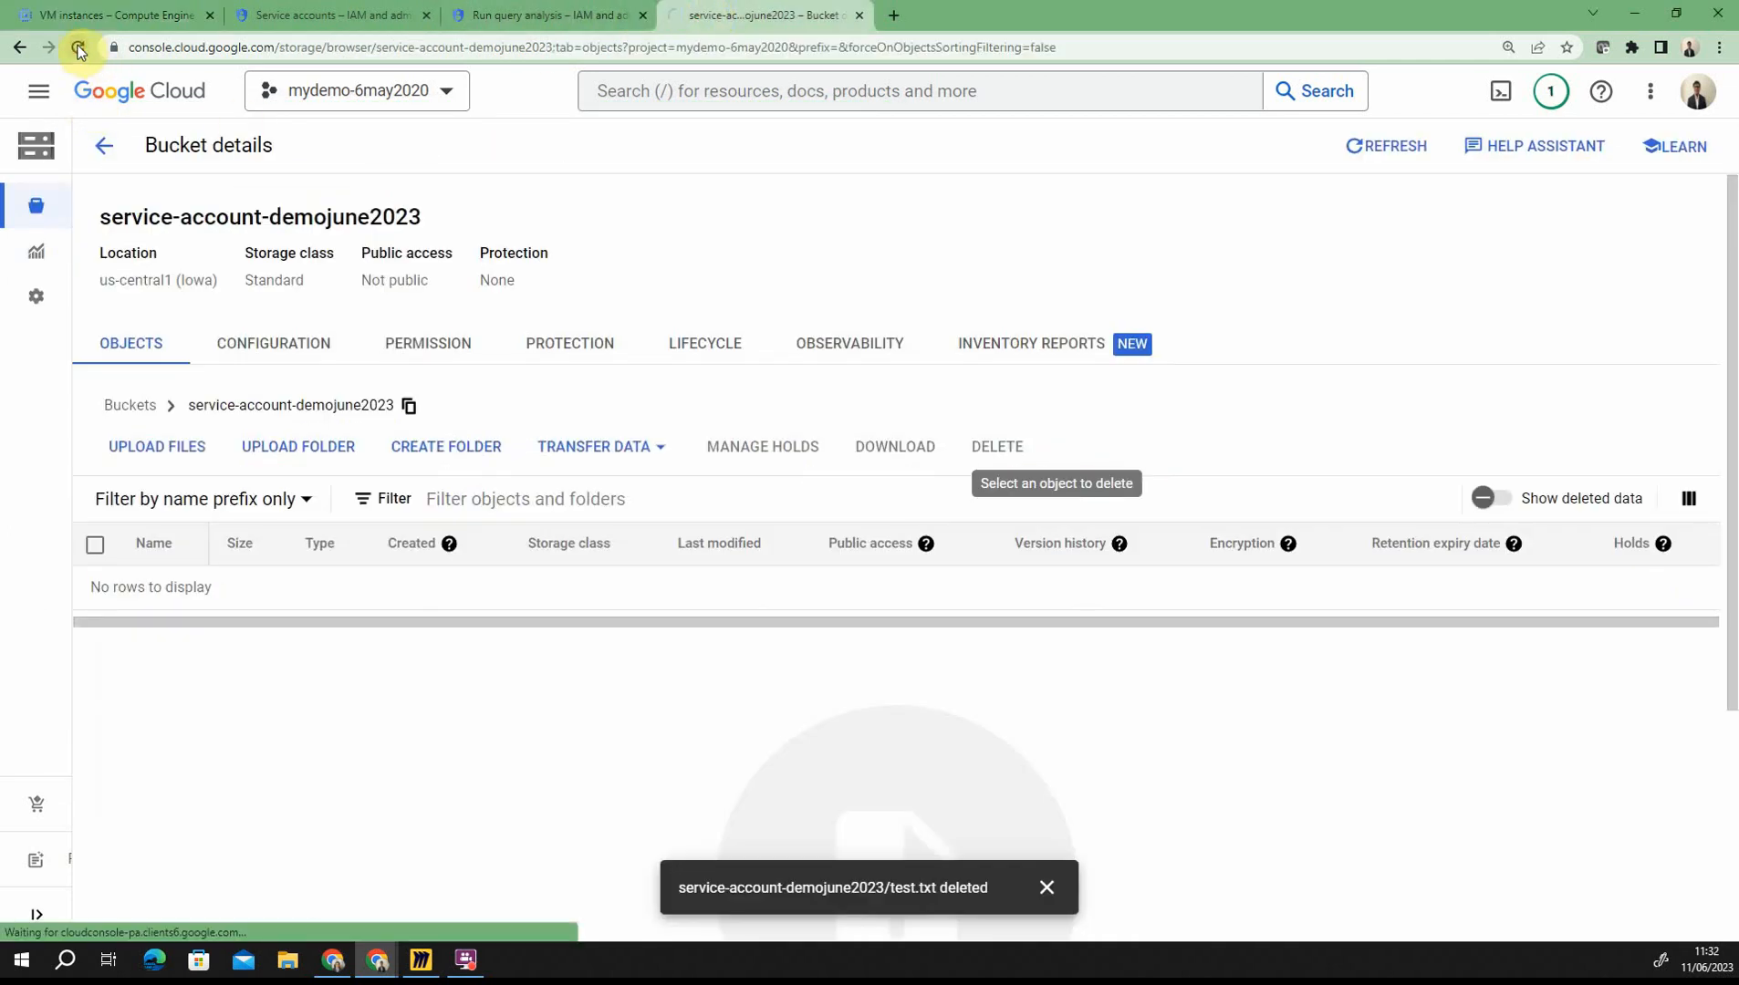